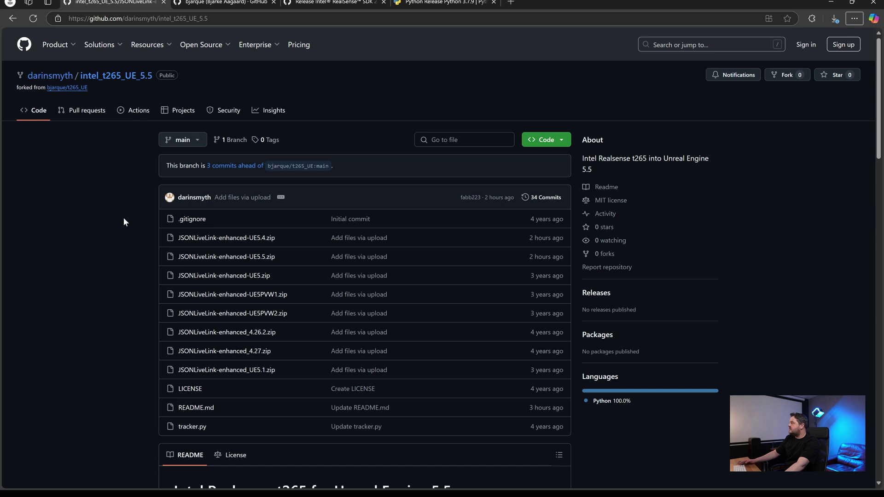
Review the intel_t265_UE_5.5 repository's plugin files, the original plugin author's GitHub profile and the README installation instructions.
scroll(123, 218, down, 1)
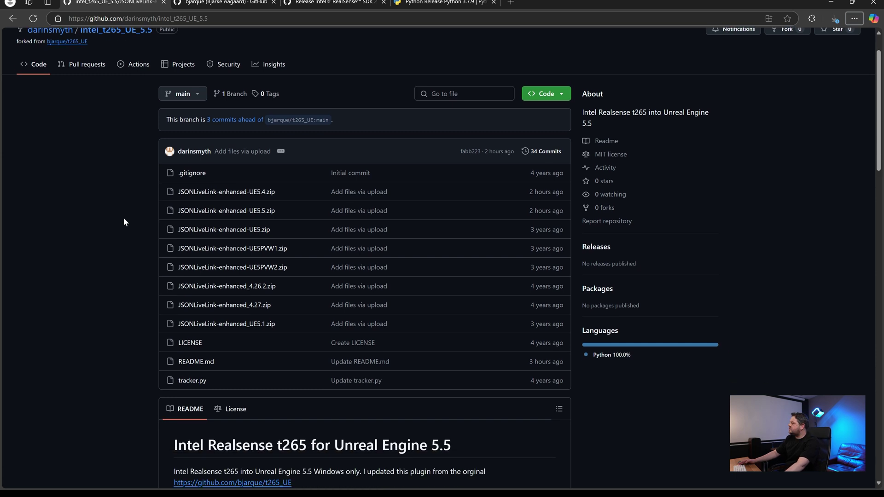
scroll(236, 119, down, 2)
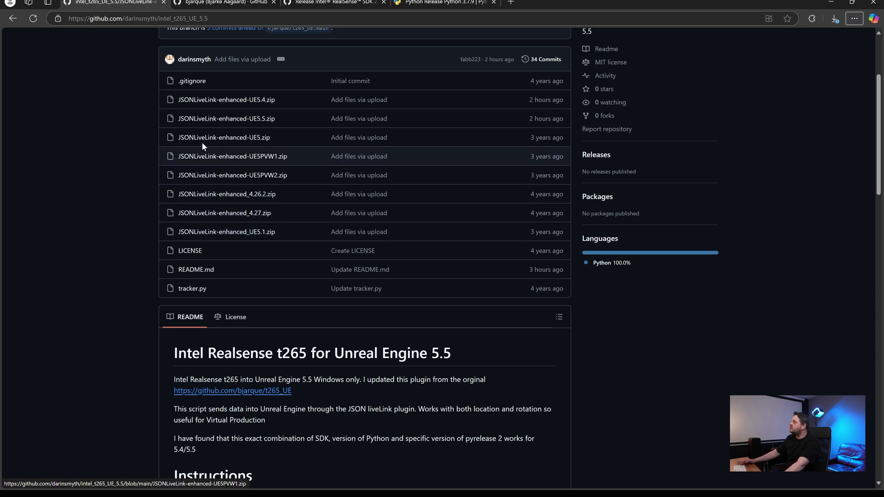
click(228, 2)
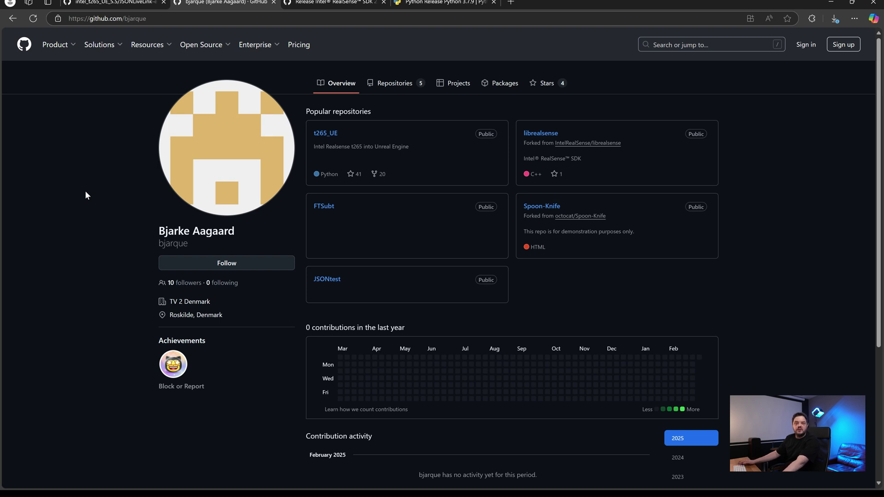
click(103, 3)
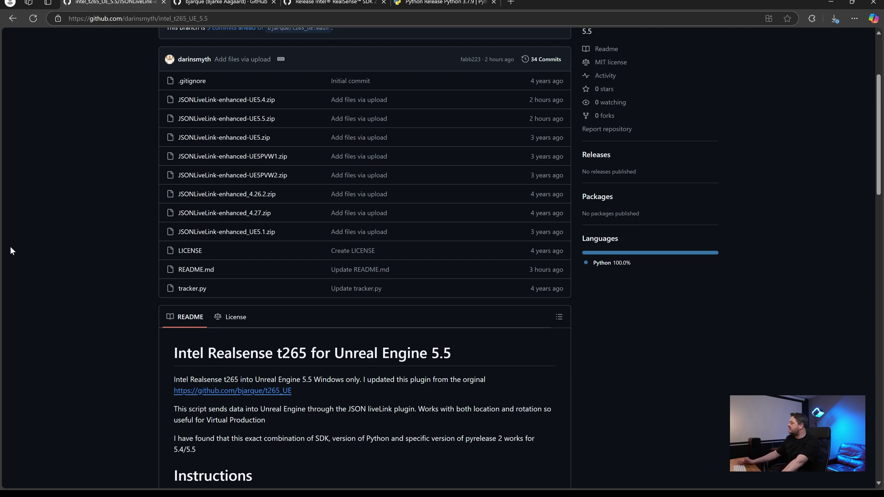
scroll(95, 247, down, 3)
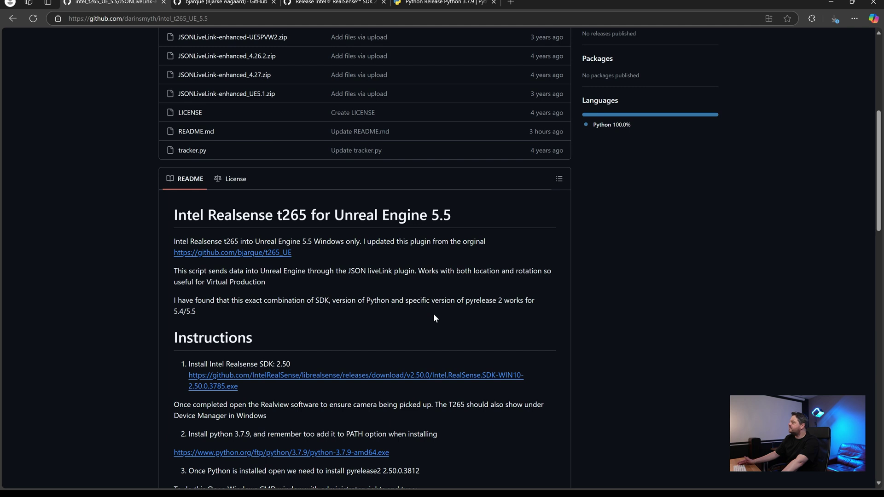
scroll(397, 288, down, 1)
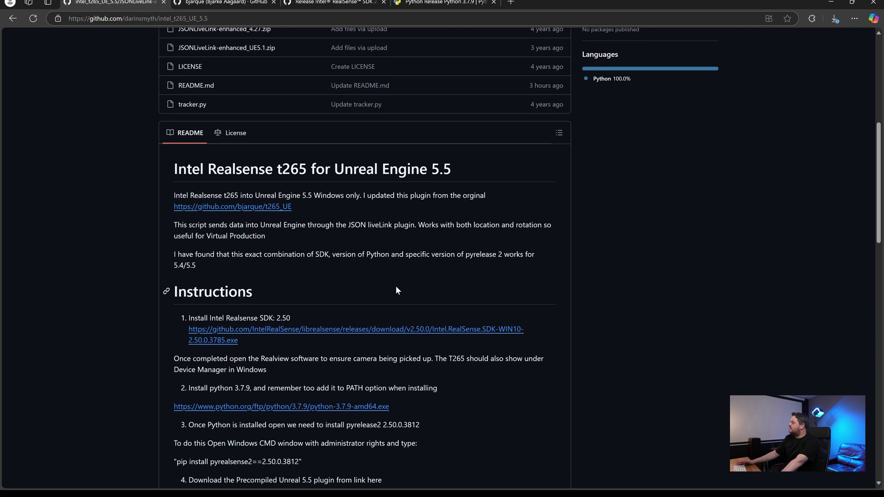
scroll(396, 286, down, 1)
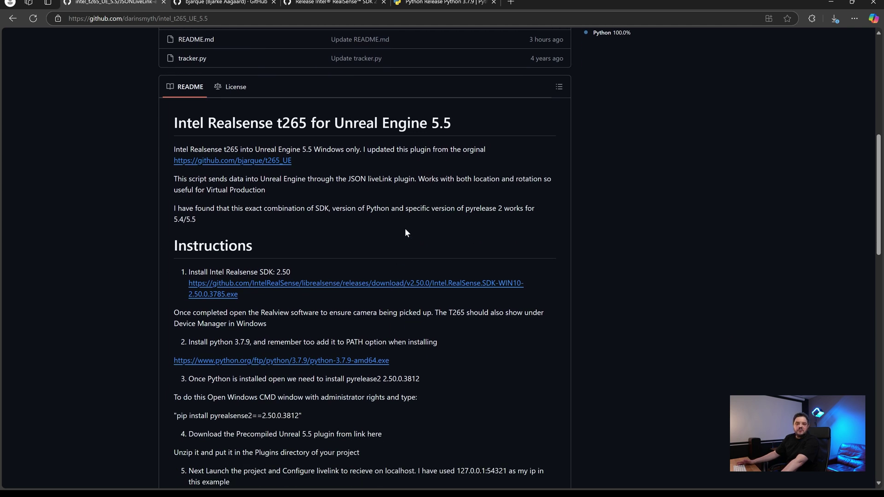
scroll(404, 228, down, 1)
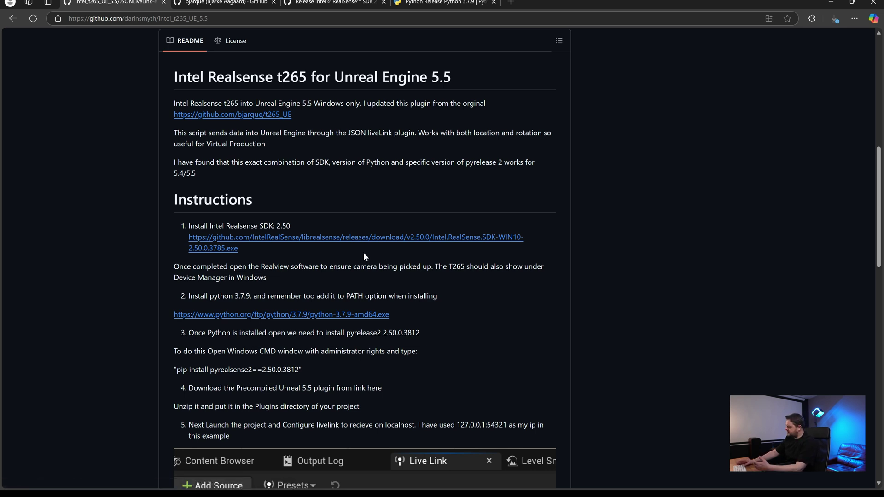
Launch Intel RealSense Viewer and turn on the T265 Tracking Module stream to check the camera.
key(super)
text(real)
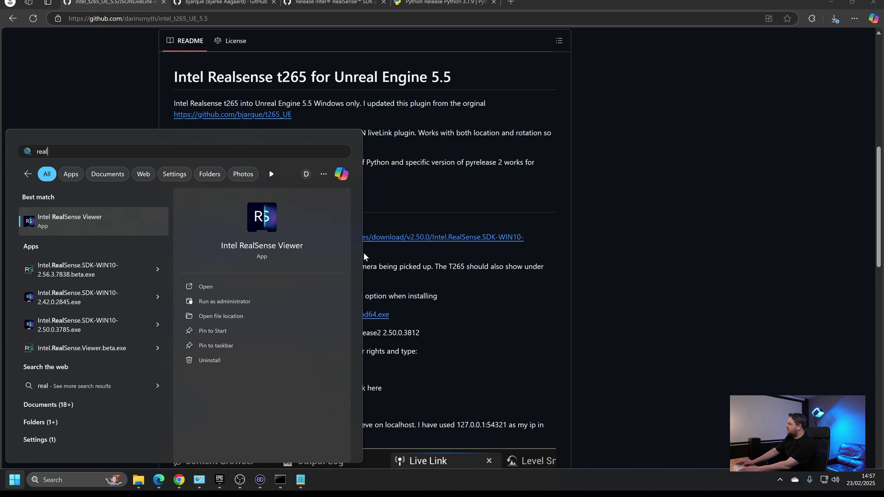
key(Return)
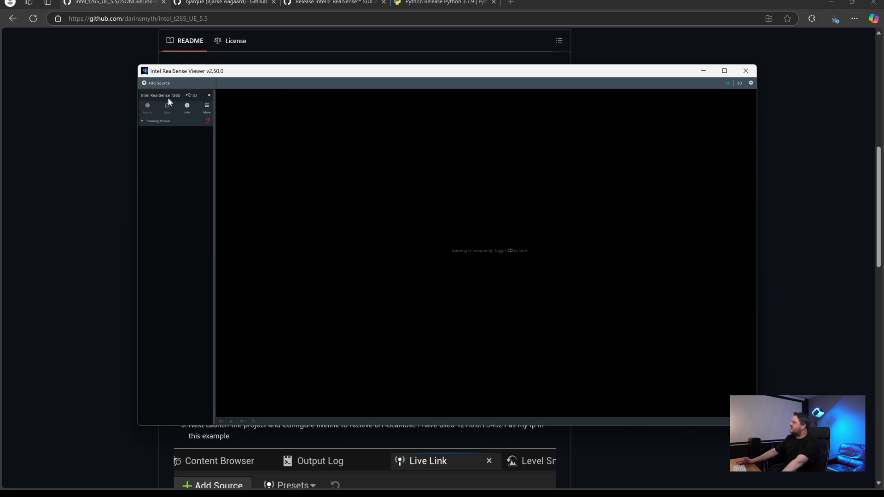
click(208, 121)
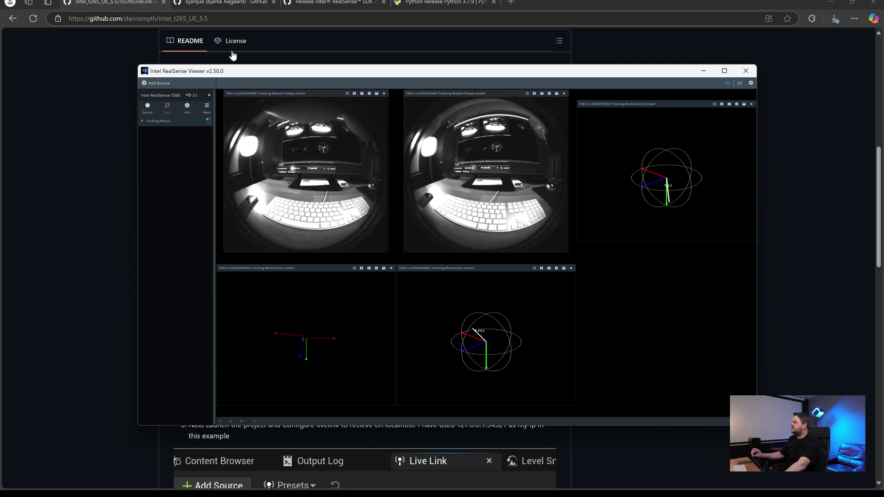
Check the T265 streams in the 3D and 2D views and turn the Tracking Module off.
click(739, 83)
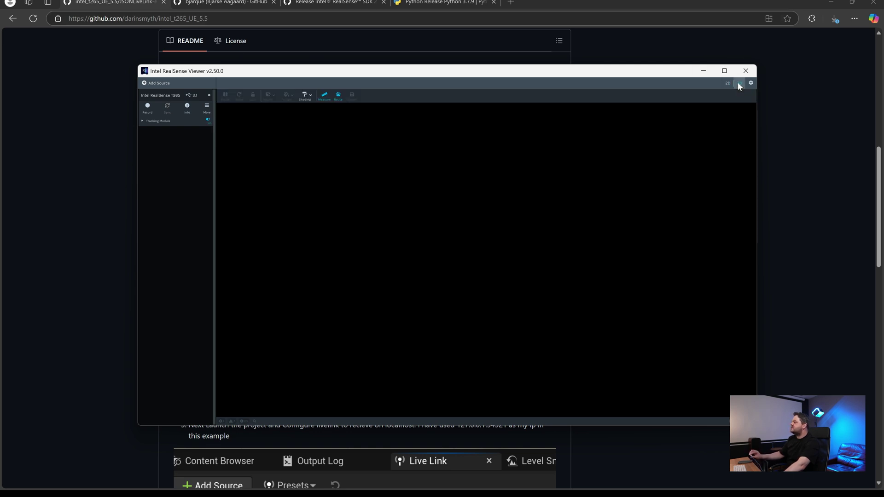
click(729, 83)
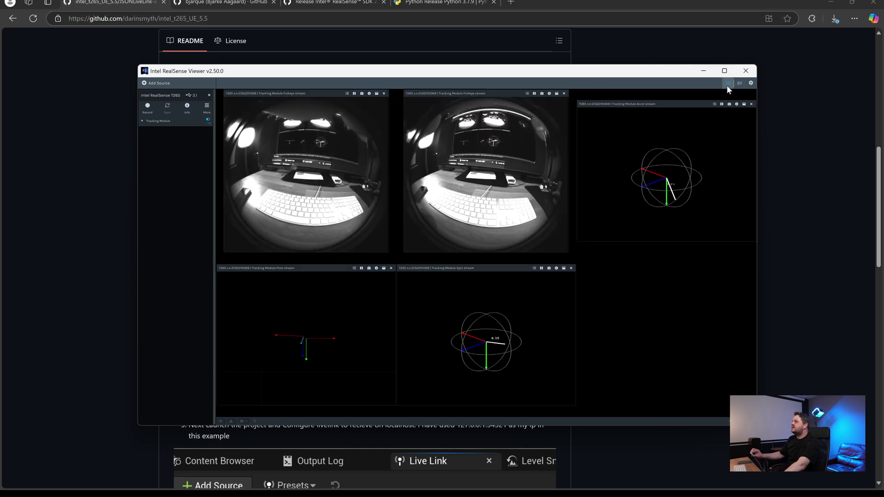
click(208, 121)
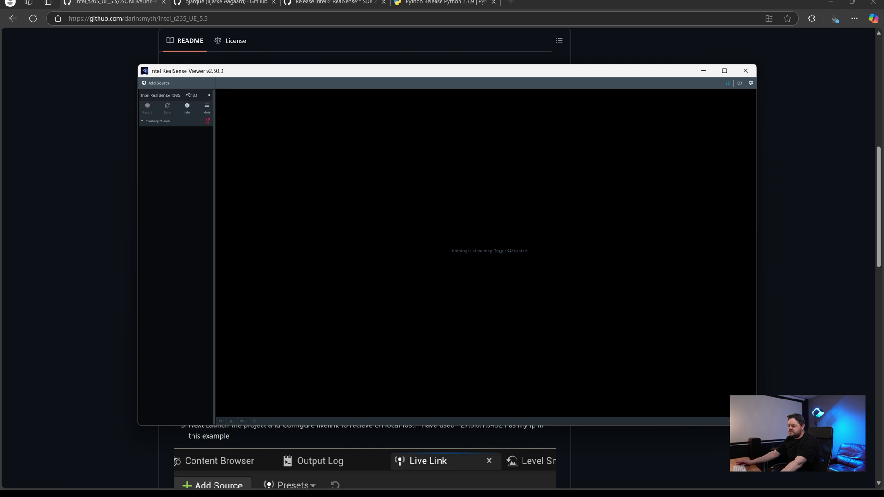
Close Intel RealSense Viewer and return to the README instructions in the browser.
click(780, 481)
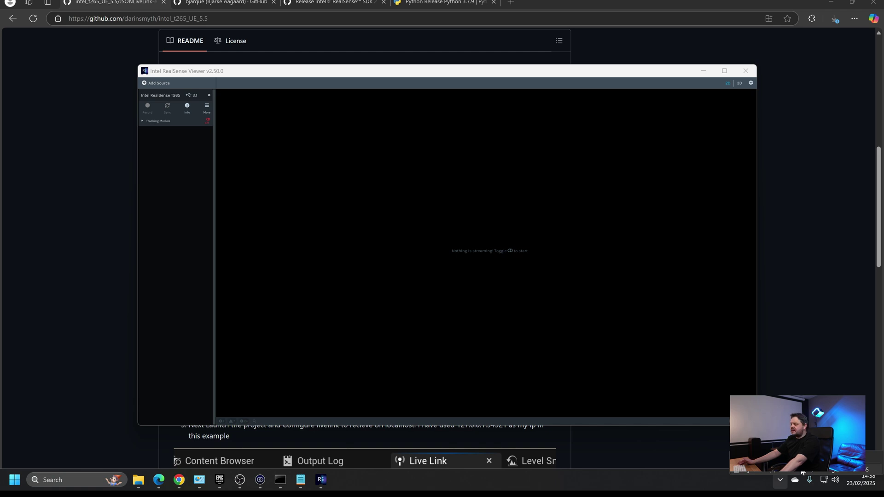
click(662, 449)
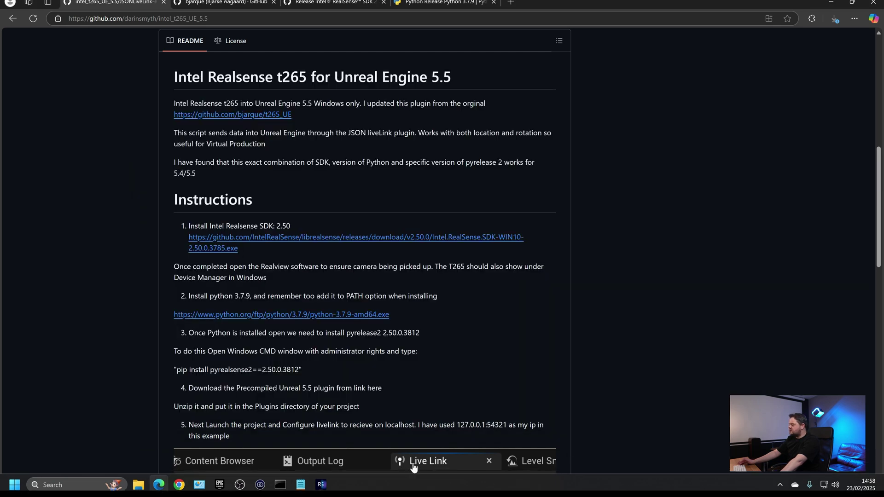
click(321, 482)
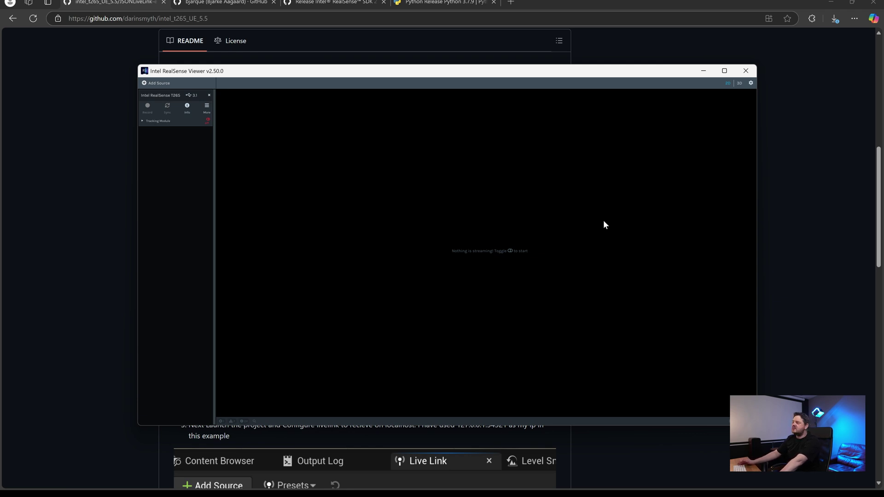
click(746, 71)
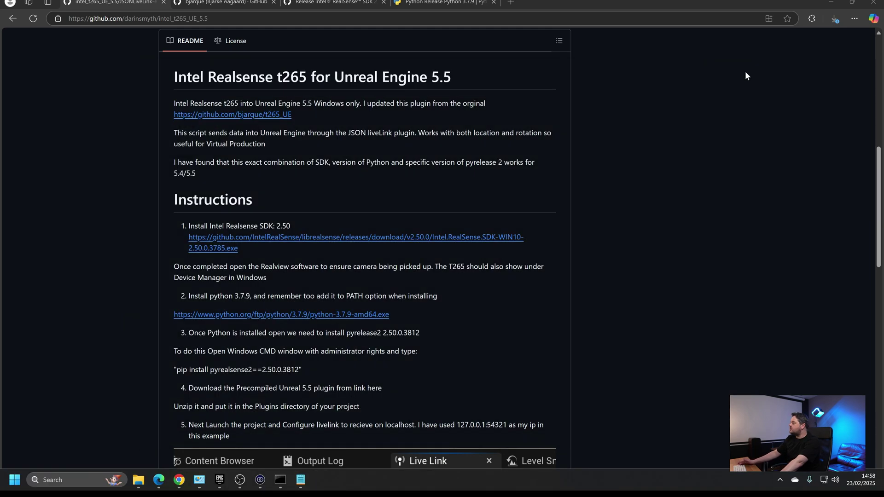
Highlight the Python 3.7.9 and add-to-PATH requirements in the README's second instruction.
scroll(583, 184, down, 3)
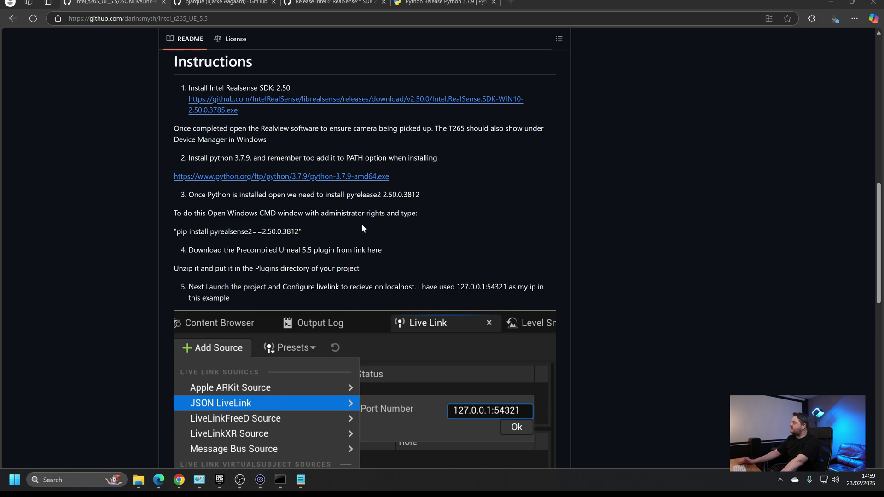
drag(213, 158, 251, 158)
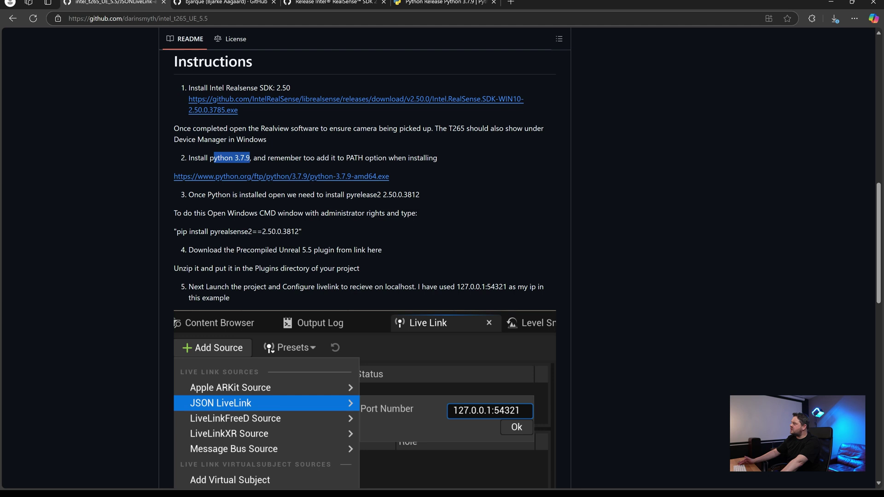
drag(320, 158, 363, 158)
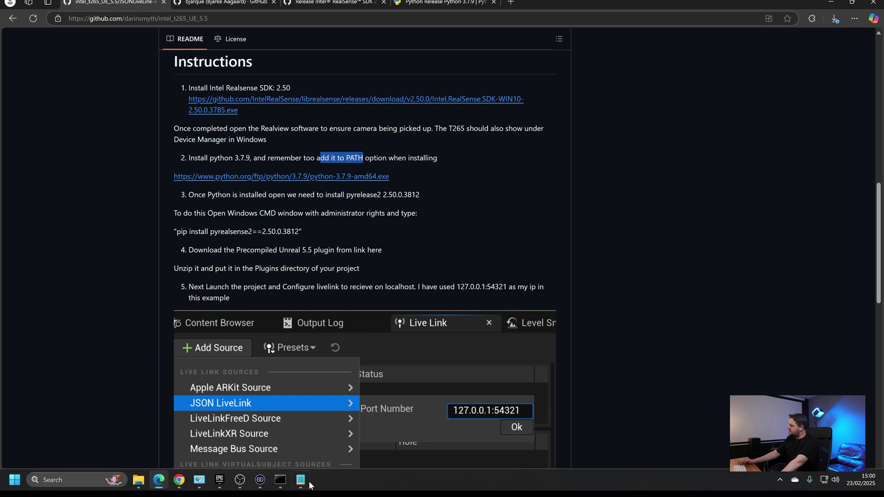
Bring up the administrator Command Prompt and copy the pip install pyrealsense2==2.50.0.3812 command from the README.
mouse_move(283, 479)
click(326, 454)
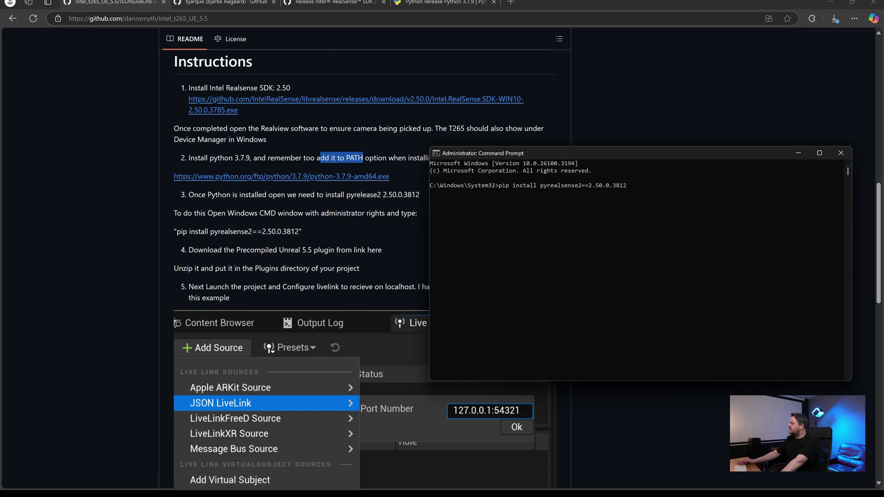
drag(176, 232, 299, 232)
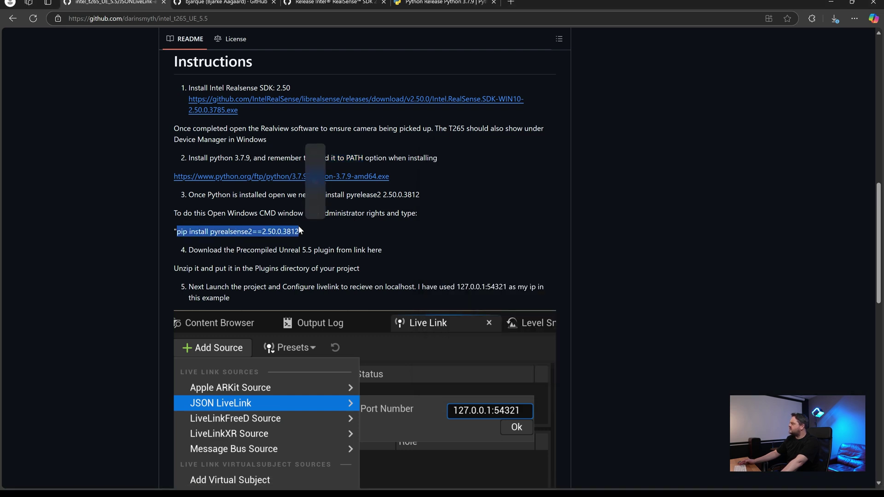
right_click(292, 232)
click(322, 242)
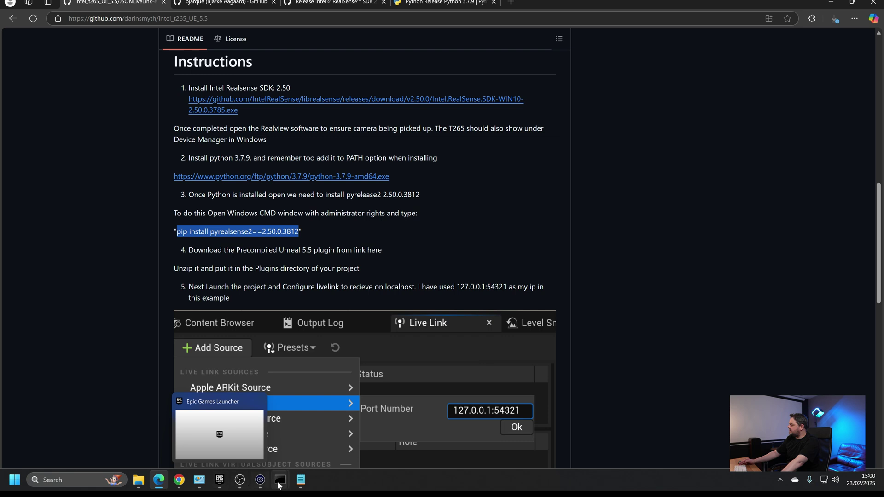
Paste the pip install command at the administrator Command Prompt and erase characters back to pip install pyrealsense2==2.50.0.381.
mouse_move(280, 480)
click(348, 435)
drag(631, 185, 508, 186)
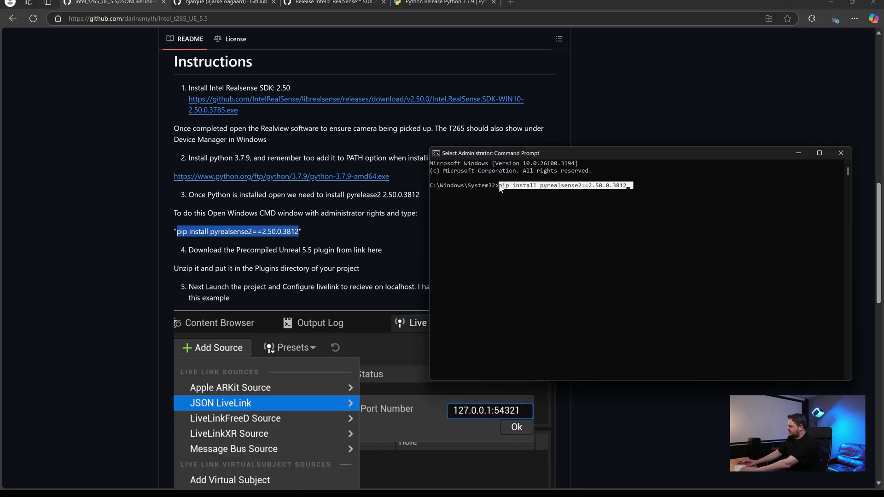
right_click(500, 186)
right_click(500, 186)
key(BackSpace)
key(BackSpace)
key(BackSpace)
key(BackSpace)
key(BackSpace)
key(BackSpace)
key(BackSpace)
key(BackSpace)
key(BackSpace)
key(BackSpace)
key(BackSpace)
key(BackSpace)
key(BackSpace)
key(BackSpace)
key(BackSpace)
key(BackSpace)
key(BackSpace)
key(BackSpace)
key(BackSpace)
key(BackSpace)
key(BackSpace)
key(BackSpace)
key(BackSpace)
key(BackSpace)
key(BackSpace)
key(BackSpace)
key(BackSpace)
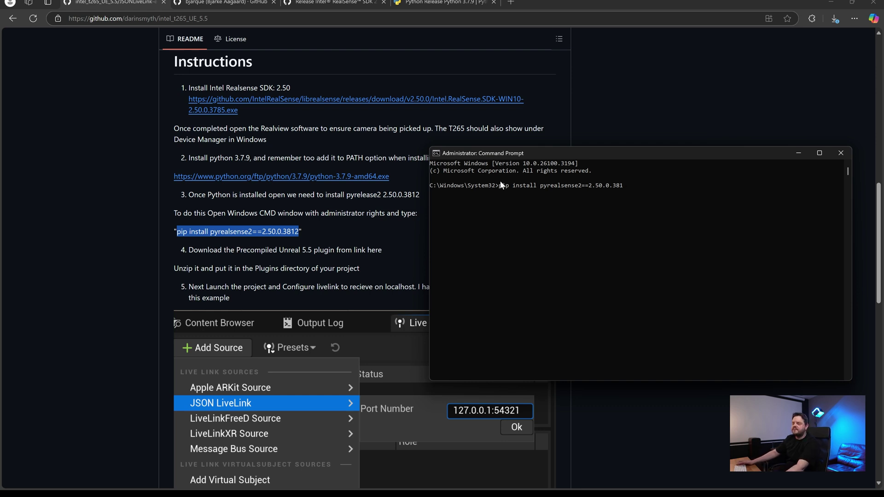
Download the UE5.5 plugin archive as JSONLiveLink-enhanced-UE5.5 (2) into the ICVFXTest project's Plugins folder and show it in a smaller folder window.
click(392, 247)
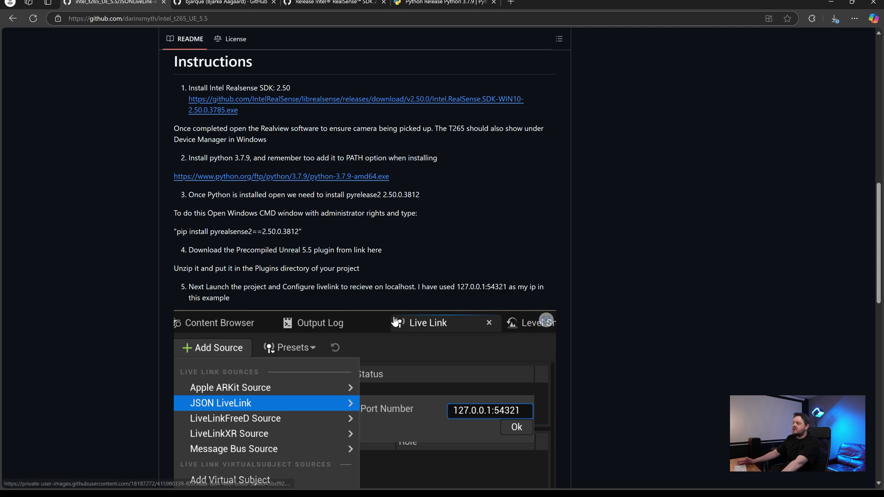
scroll(395, 321, up, 8)
scroll(395, 321, up, 3)
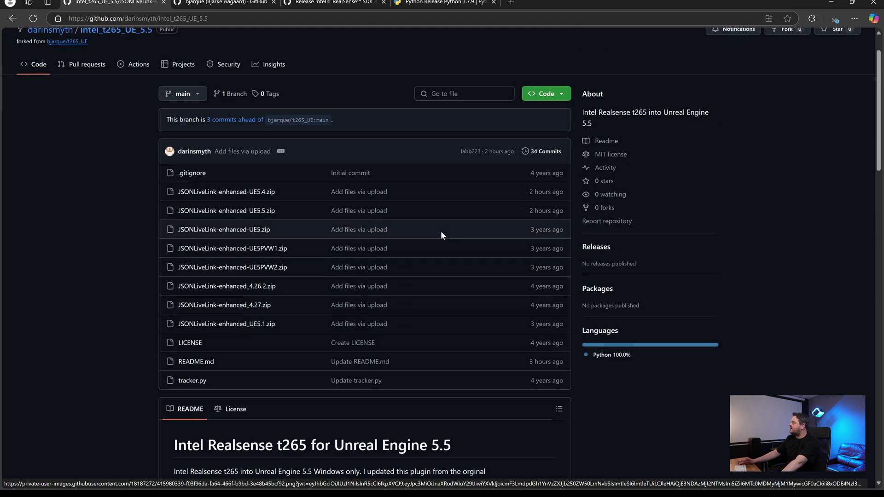
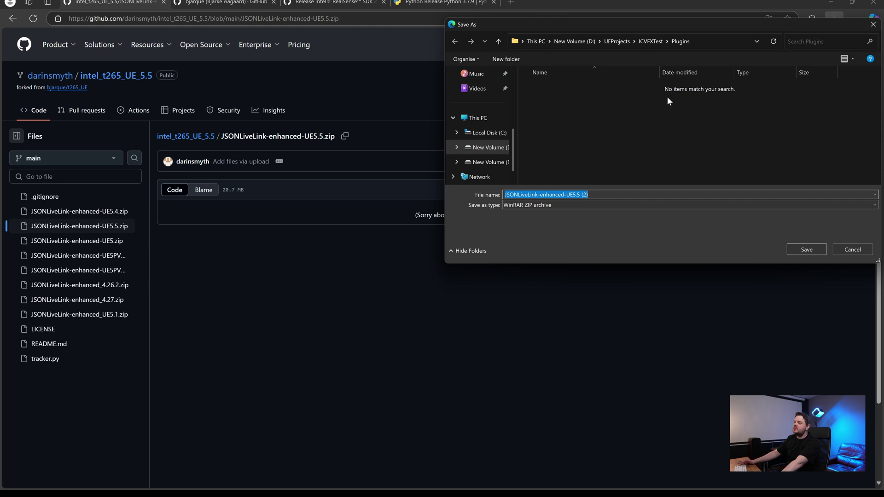
click(807, 250)
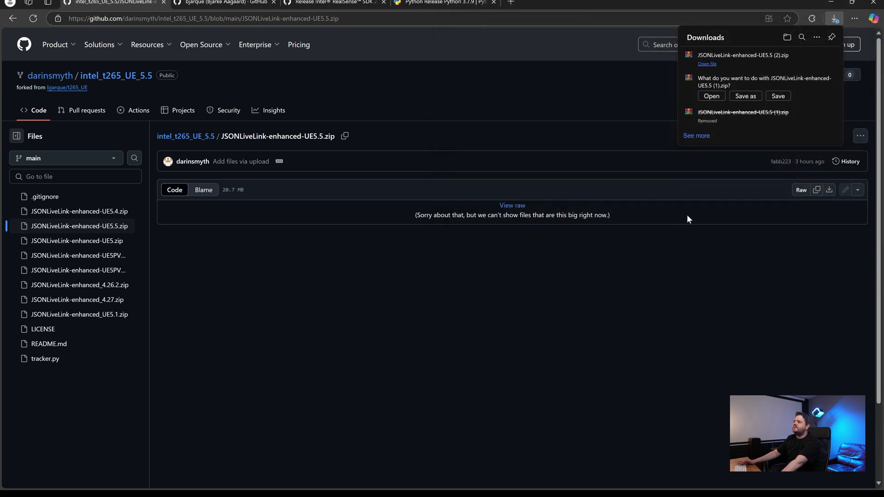
click(816, 60)
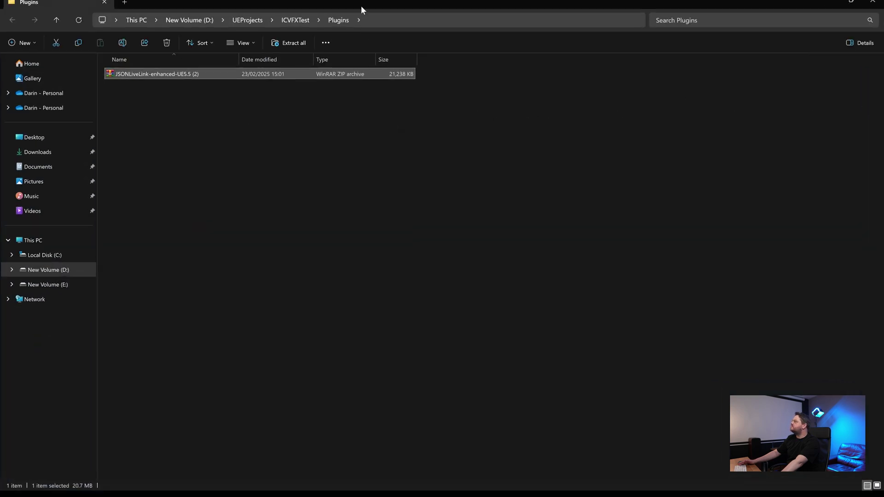
drag(361, 5, 564, 126)
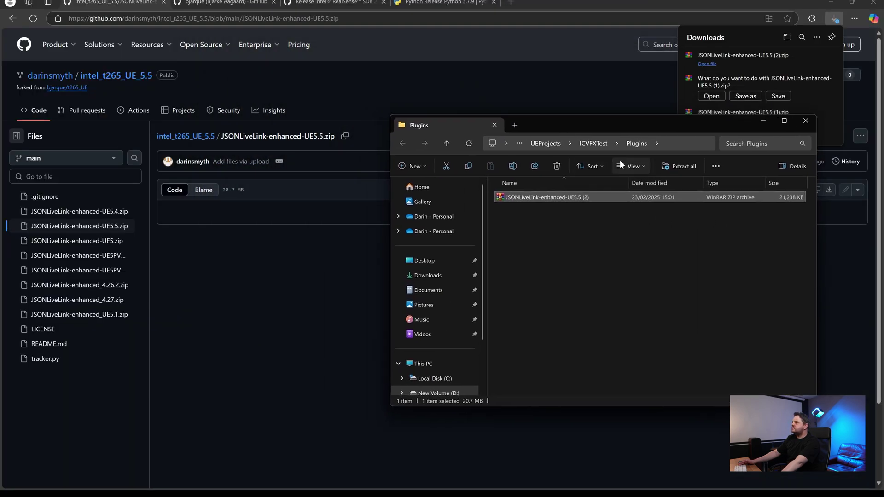
Extract the plugin archive into the project's Plugins folder, naming the destination folder JSONLiveLink-enhanced-UE5.5.
right_click(538, 197)
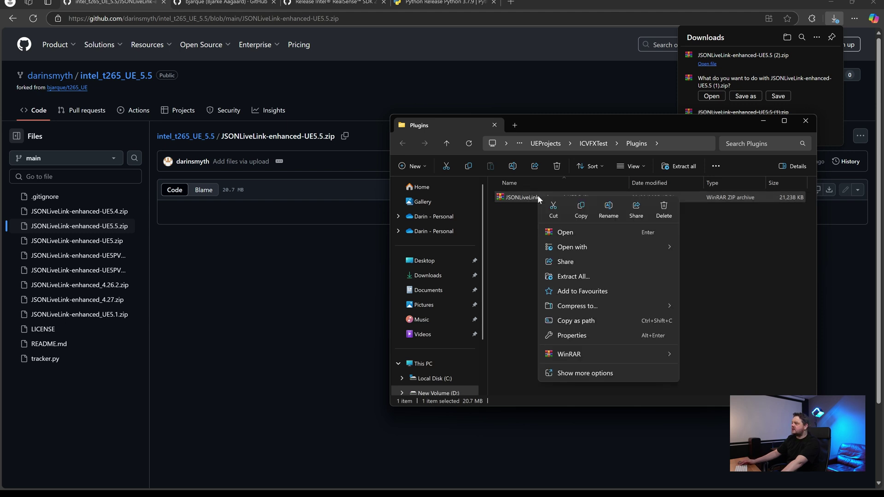
click(584, 275)
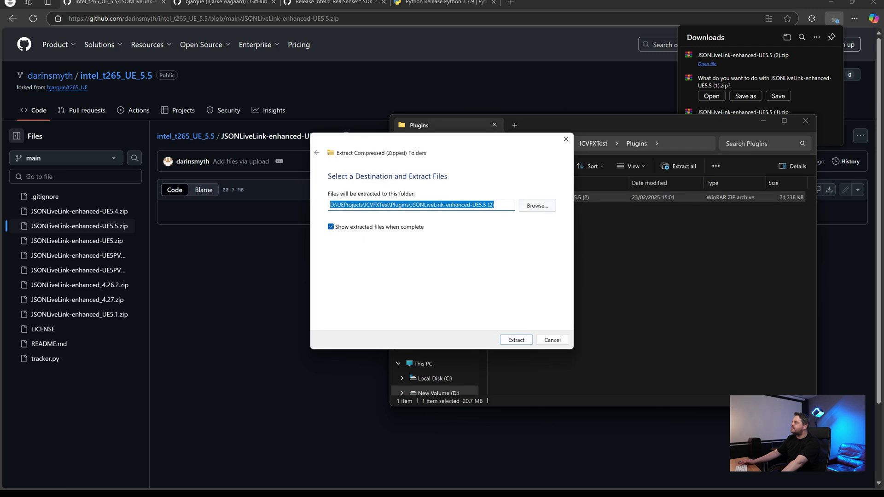
key(BackSpace)
key(BackSpace)
key(BackSpace)
key(BackSpace)
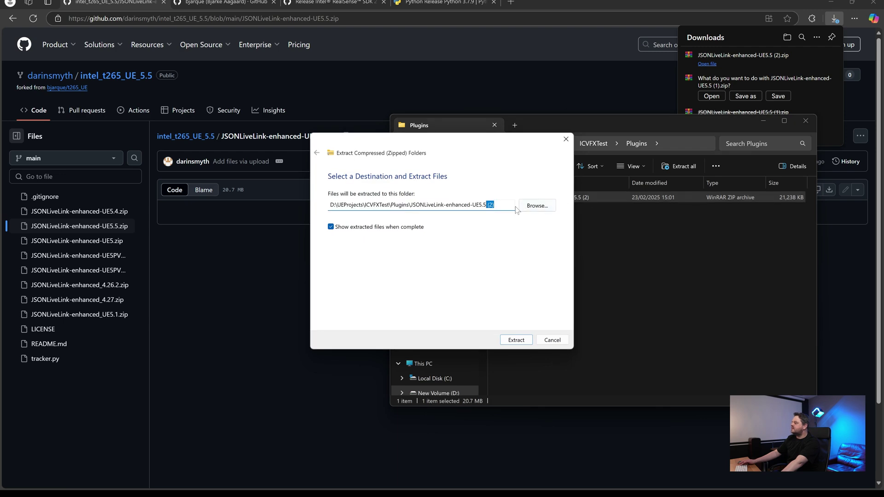
key(Return)
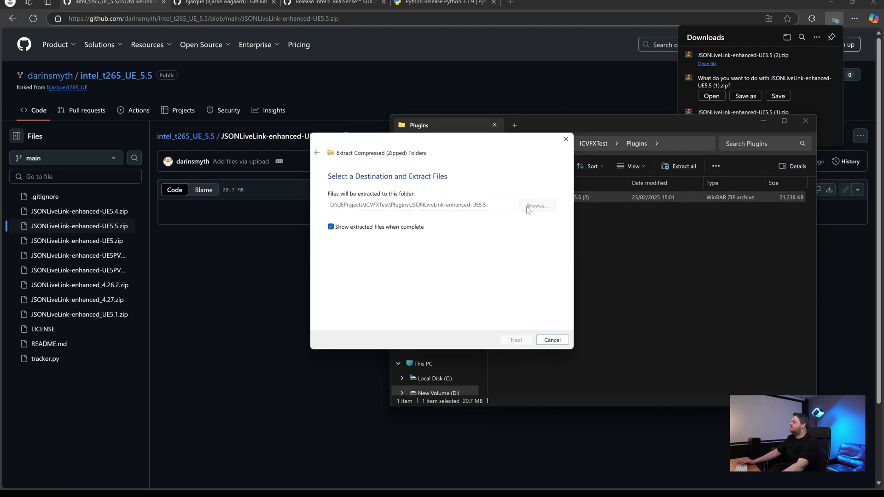
key(Return)
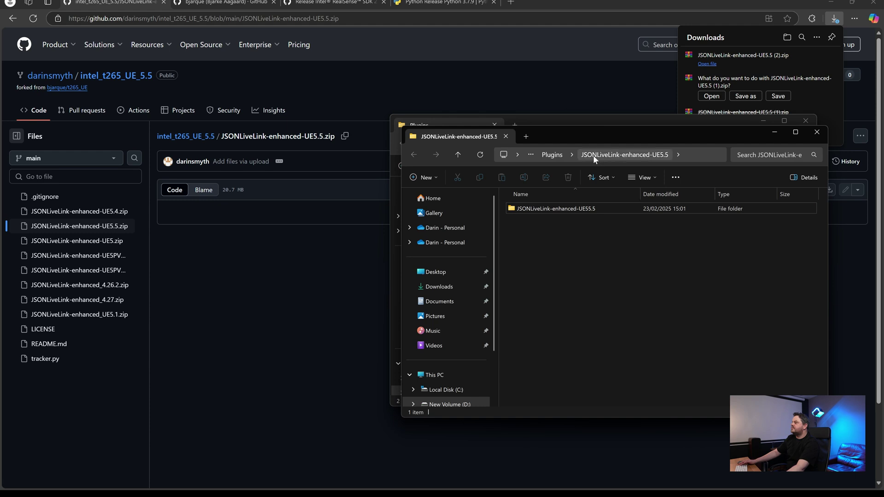
Return to the Plugins folder and permanently delete the JSONLiveLink-enhanced-UE5.5 (2) archive.
click(552, 155)
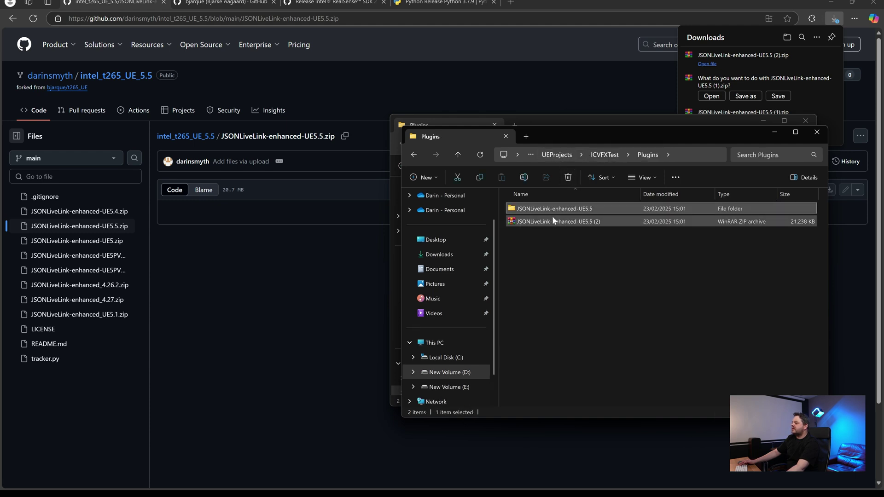
click(552, 219)
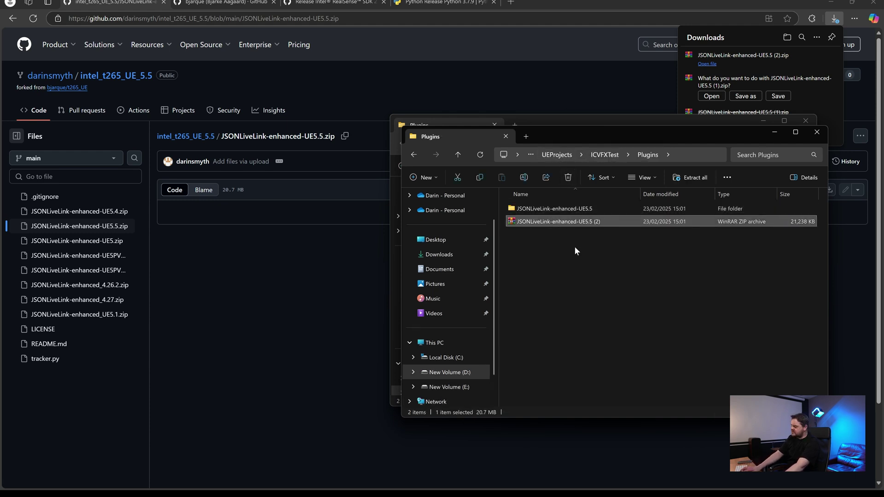
key(shift+Delete)
key(Return)
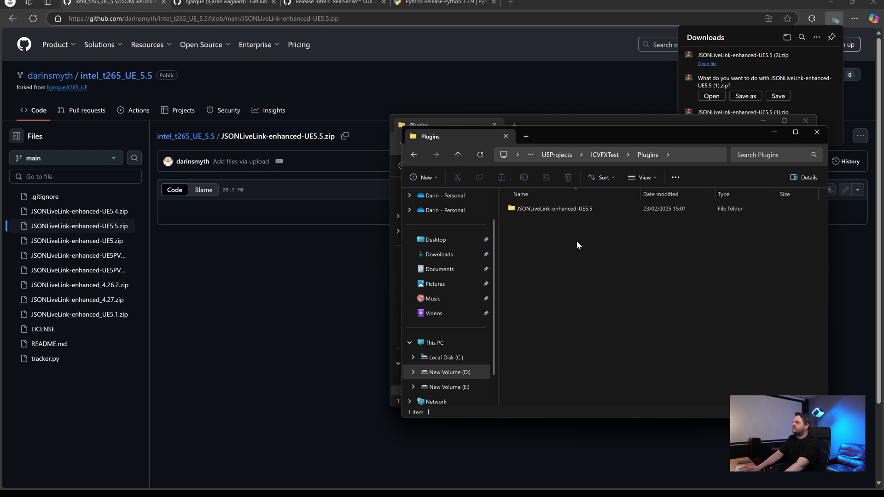
Examine the contents of the extracted JSONLiveLink folder and its nested plugin folder, and go back up to the ICVFXTest project folder.
click(558, 209)
double_click(583, 209)
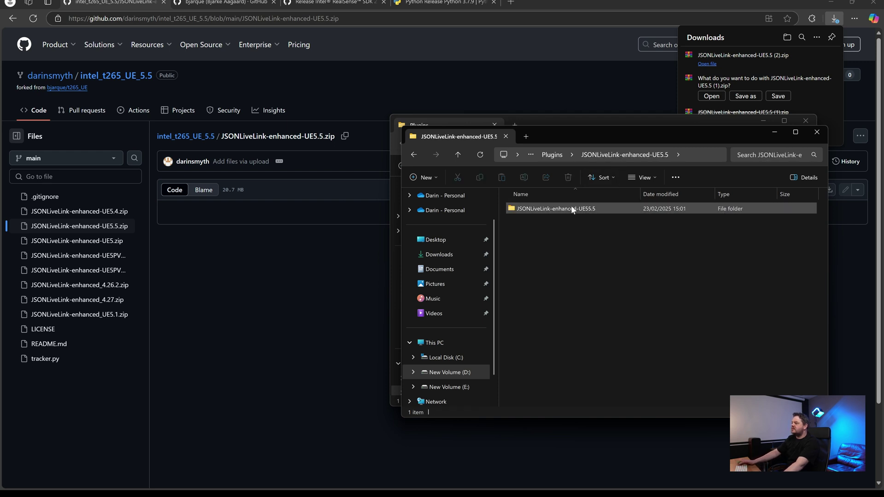
double_click(571, 207)
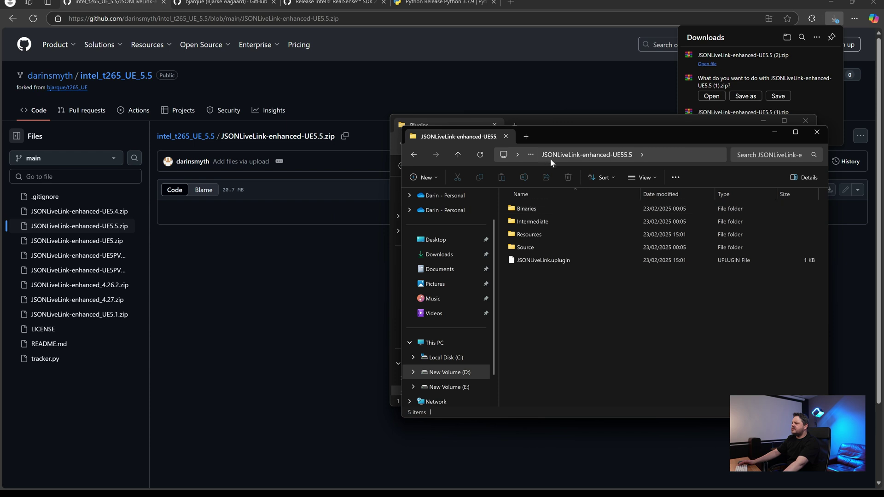
click(480, 155)
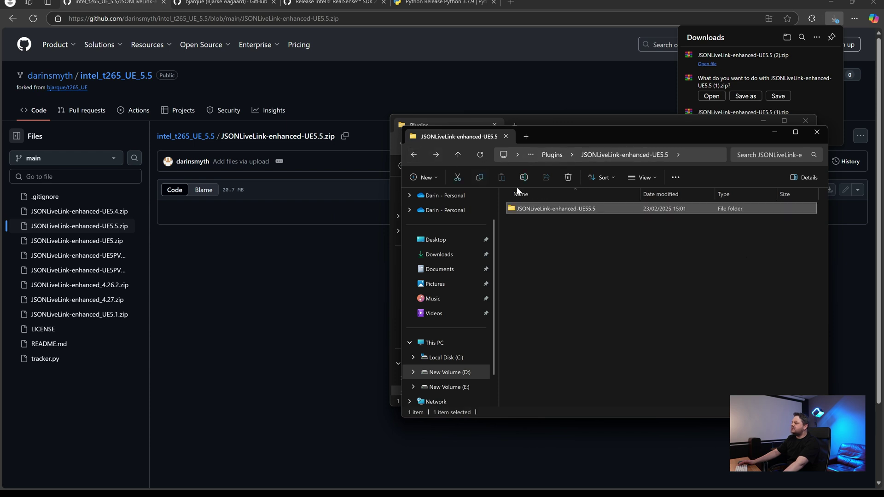
double_click(560, 209)
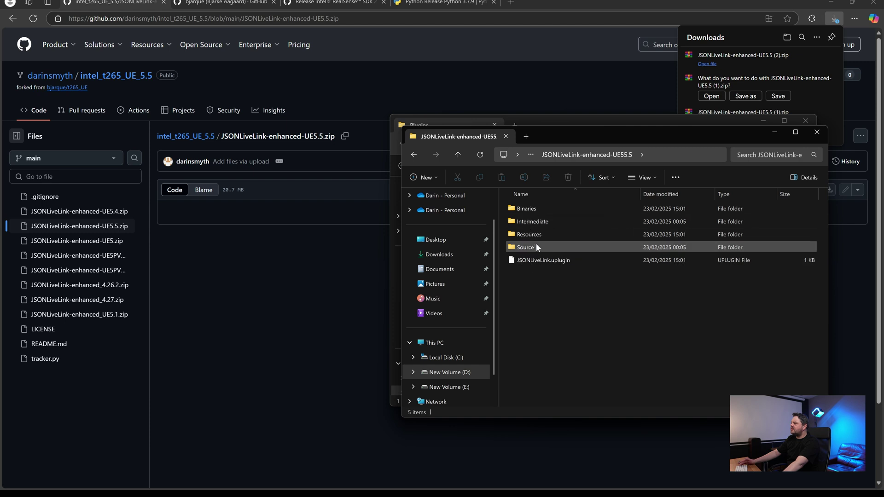
click(414, 155)
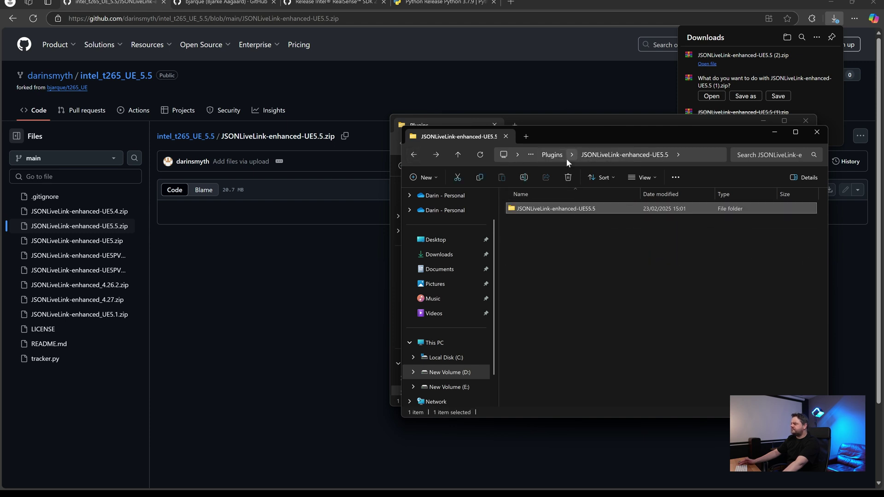
click(413, 154)
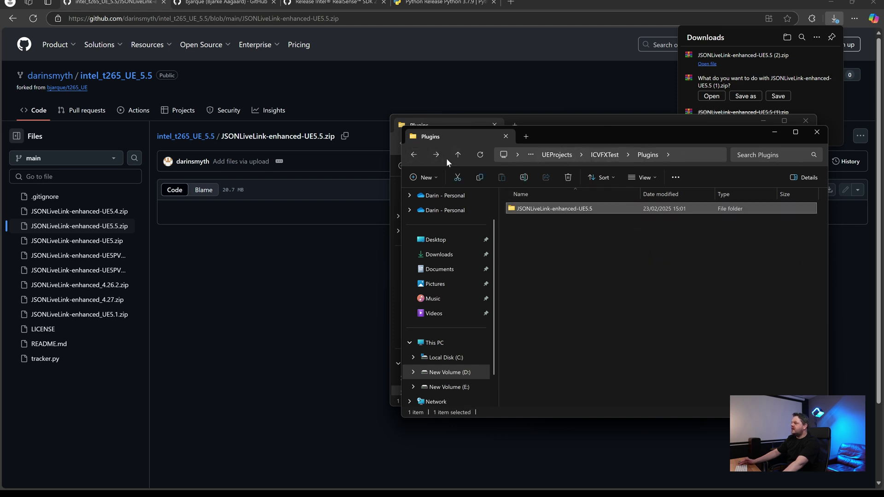
click(605, 155)
click(530, 286)
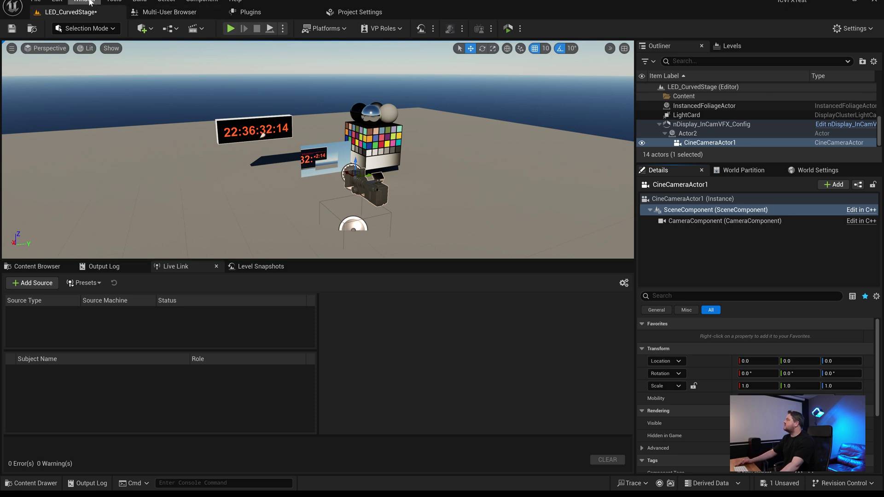
Open the plugin list in the Unreal Editor and search it for livelink, showing the first matches.
click(57, 1)
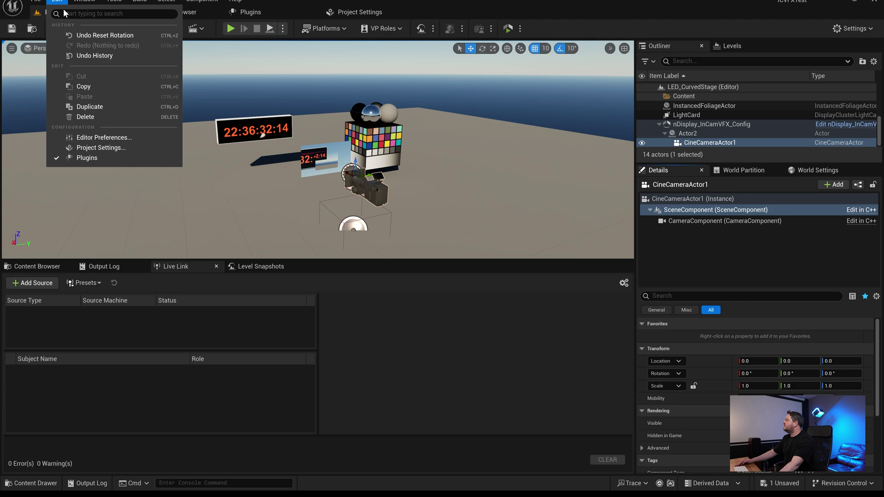
click(95, 157)
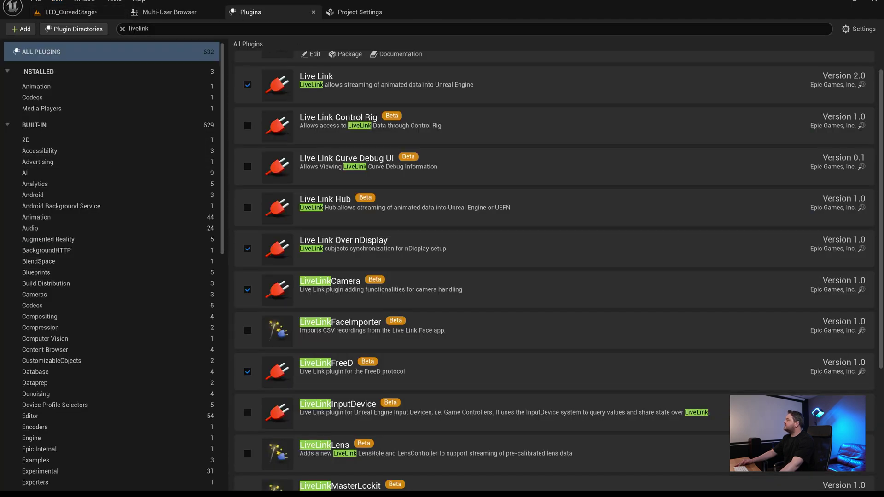
drag(136, 28, 149, 29)
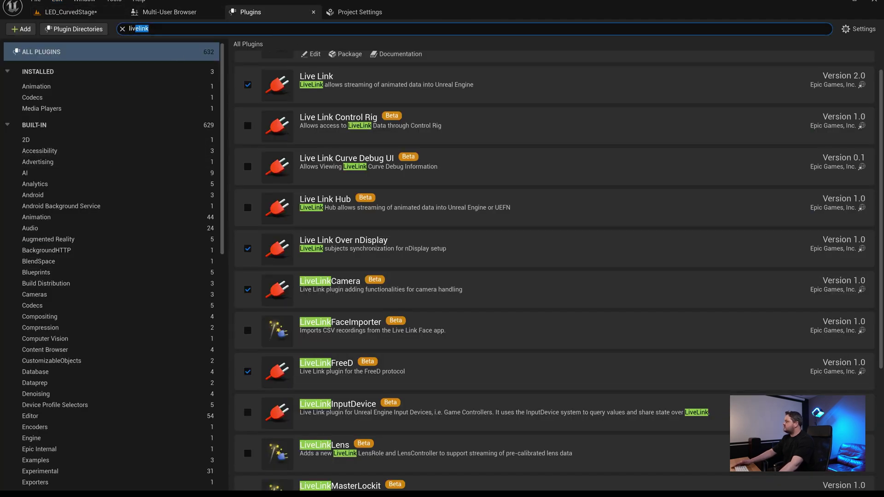
key(BackSpace)
key(BackSpace)
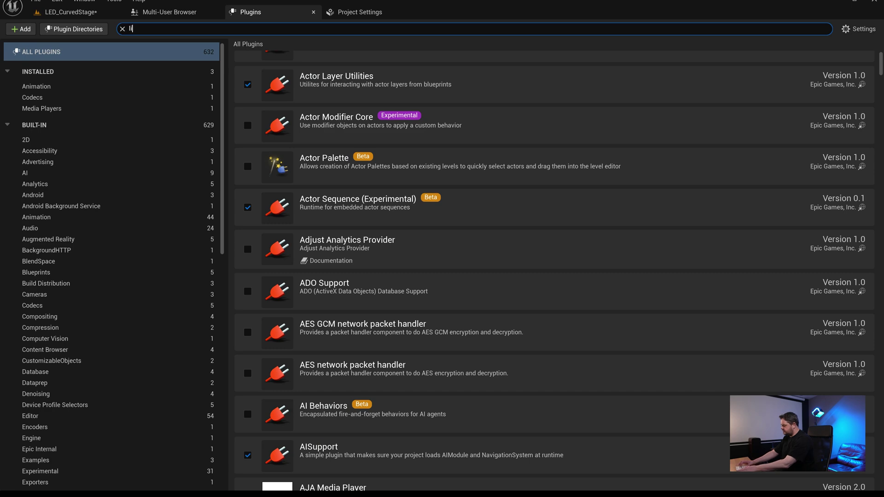
text(velink)
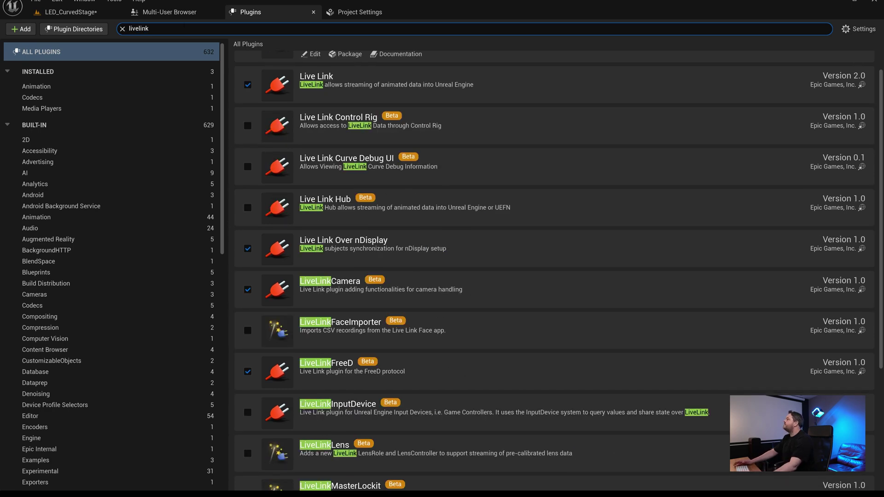
scroll(515, 264, up, 1)
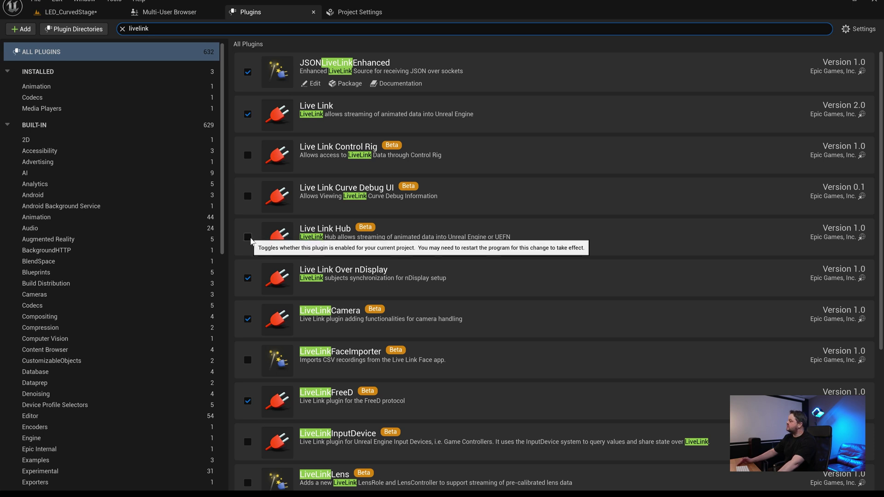
Enable the beta Live Link Hub plugin as a trial and disable it again.
click(249, 237)
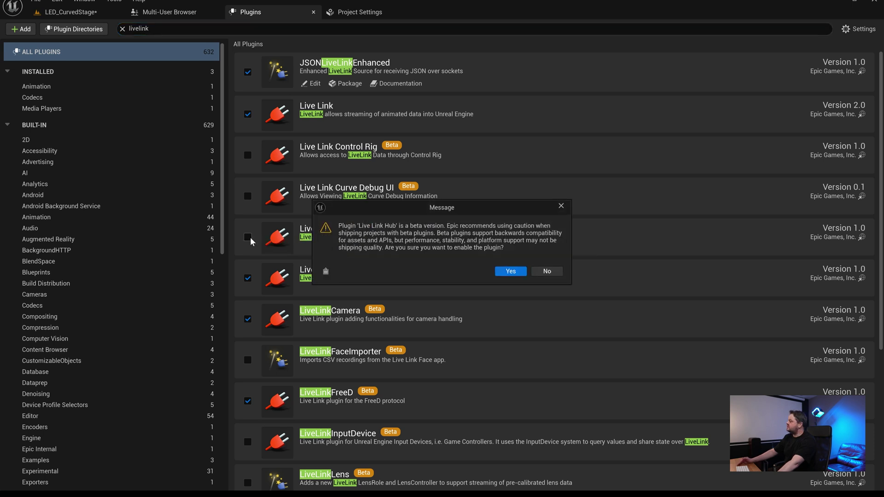
click(512, 272)
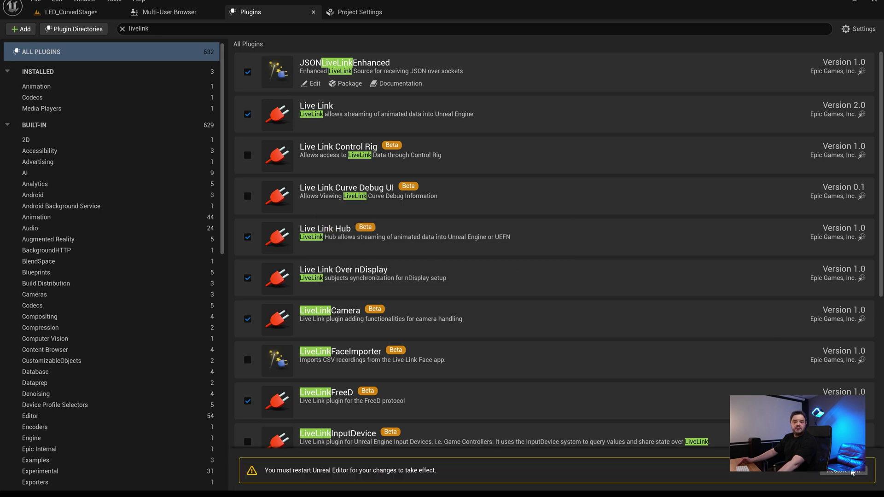
click(248, 237)
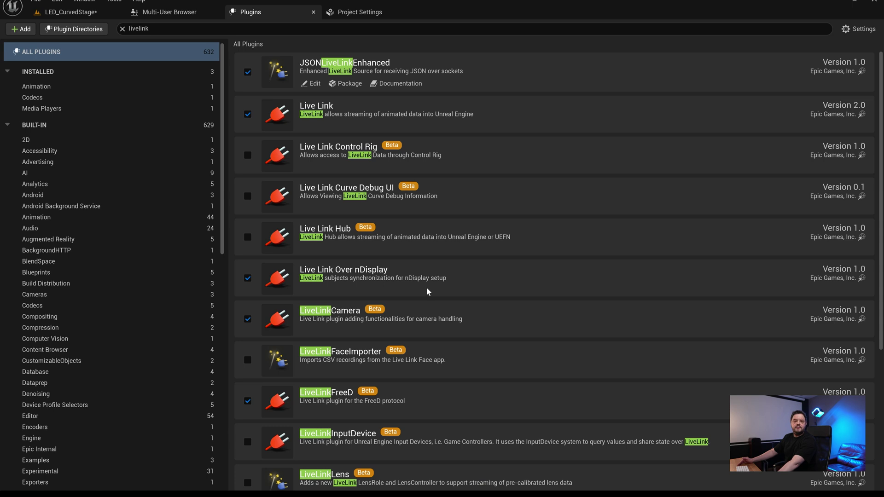
Return to the LED_CurvedStage level and show the Live Link window from the virtual production tools.
click(90, 17)
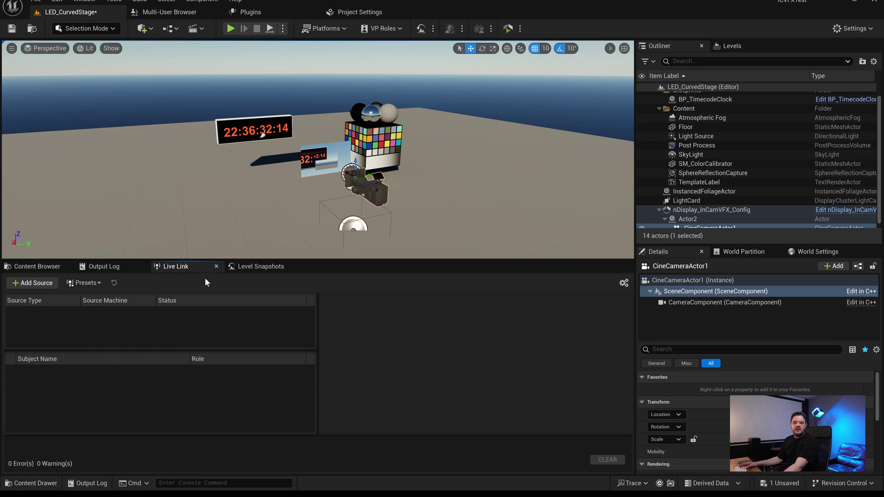
click(85, 2)
mouse_move(162, 102)
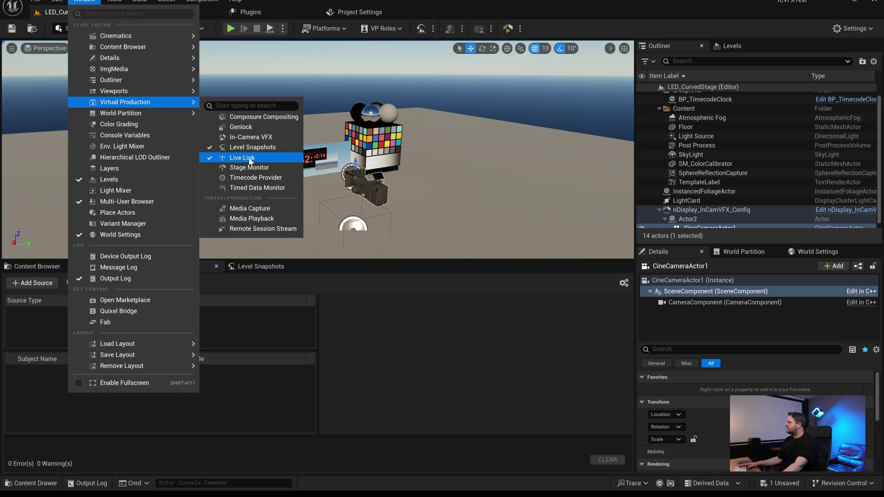
click(249, 158)
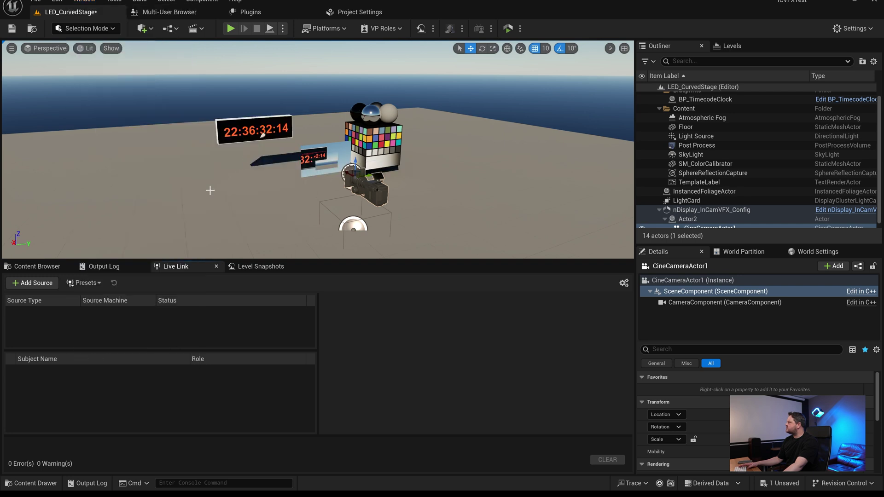
Add a JSON LiveLink source with the address and port 127.0.0.1:54321.
click(44, 288)
mouse_move(40, 321)
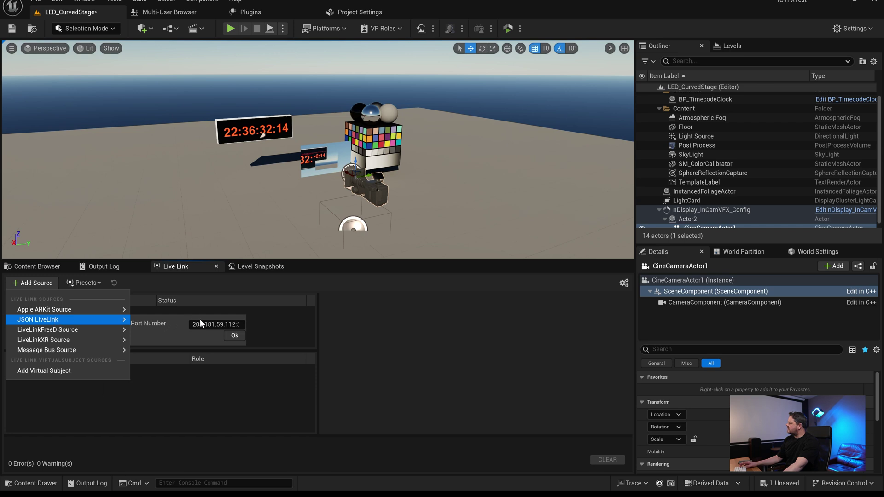
click(217, 324)
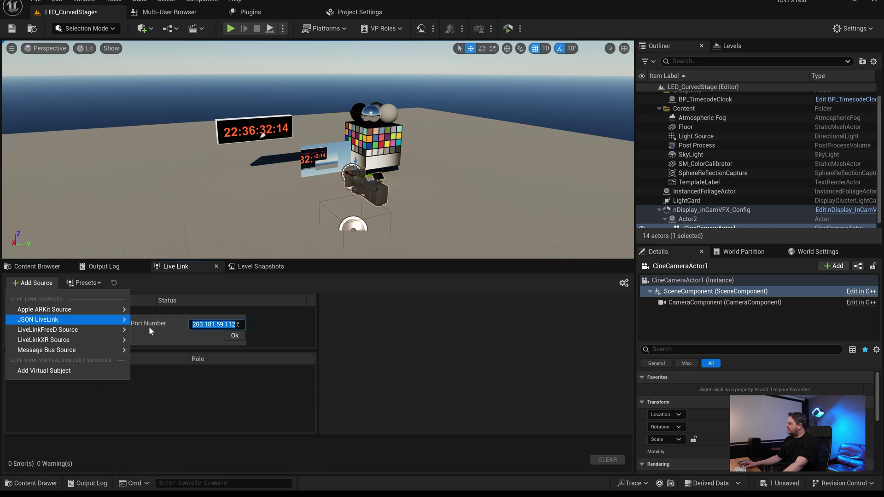
text(127.)
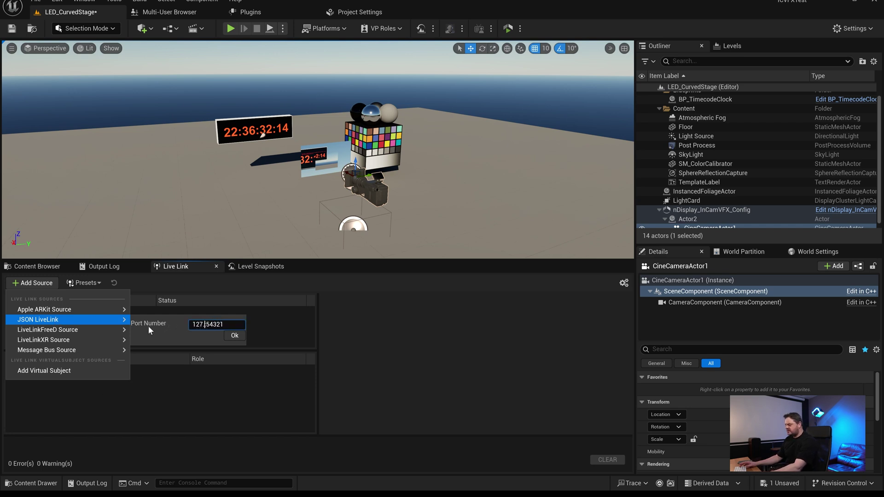
text(0.0.1)
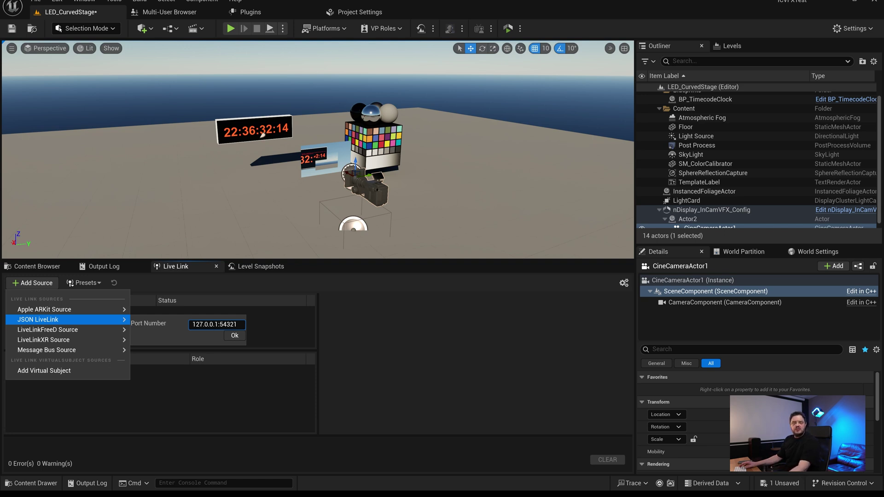
click(235, 335)
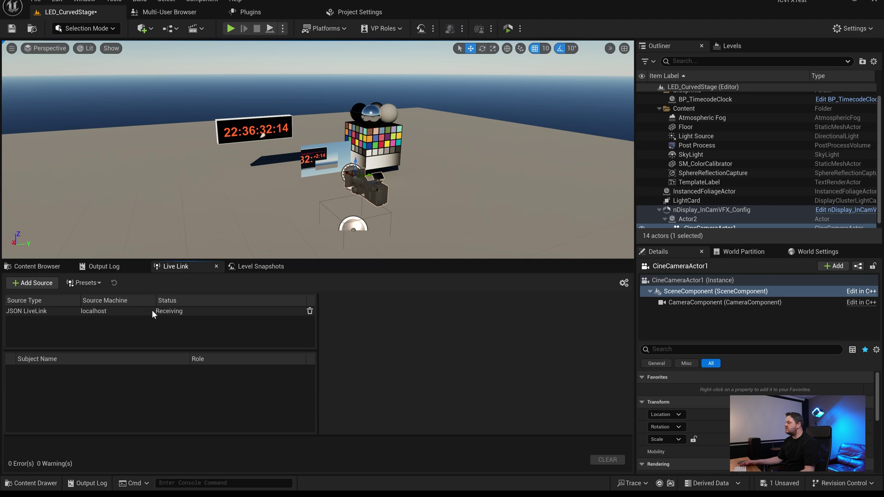
Switch to the Edge browser and go back from tracker.py to the main page of the intel_t265_UE_5.5 repository.
key(super)
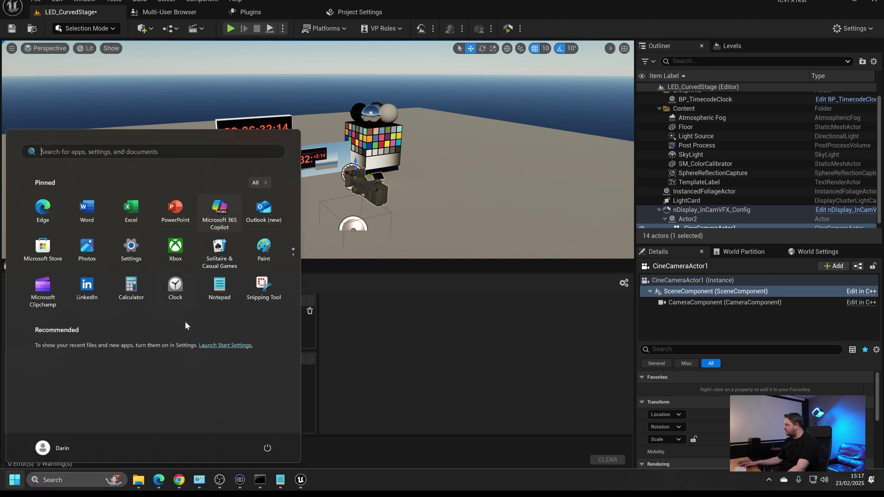
click(161, 481)
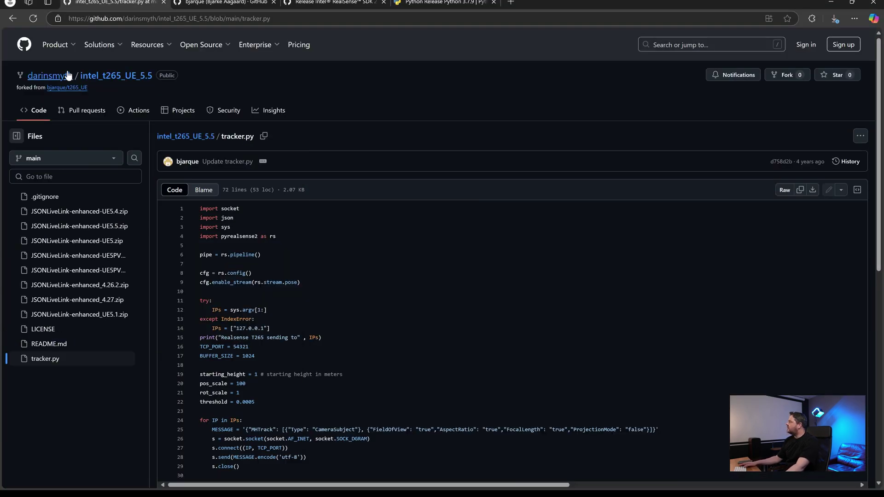
click(13, 19)
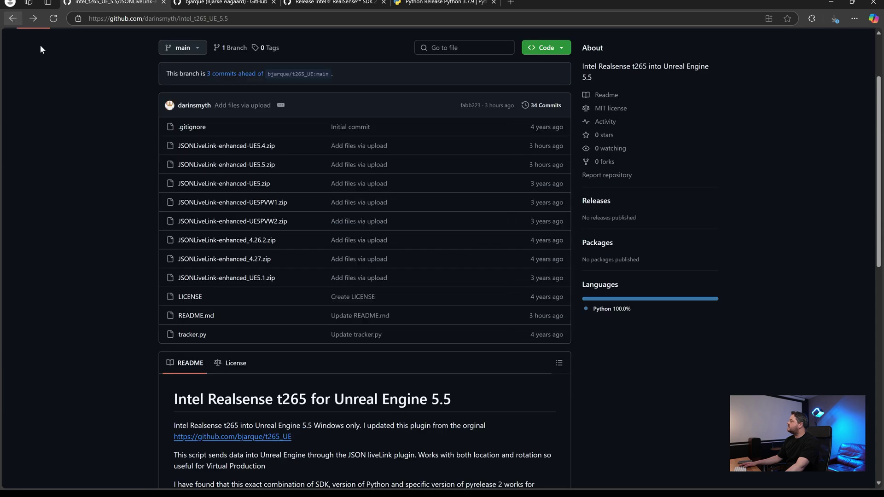
View the raw code of tracker.py in the repository and return to the repository's main page.
click(196, 337)
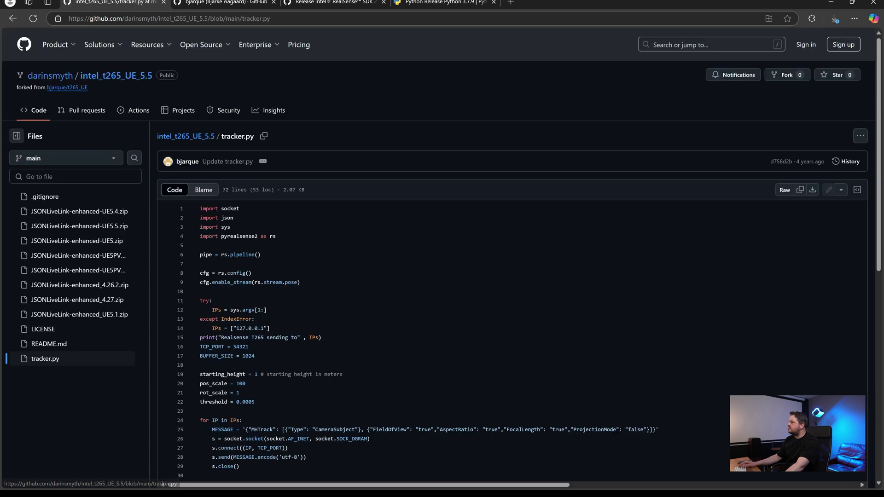
click(786, 190)
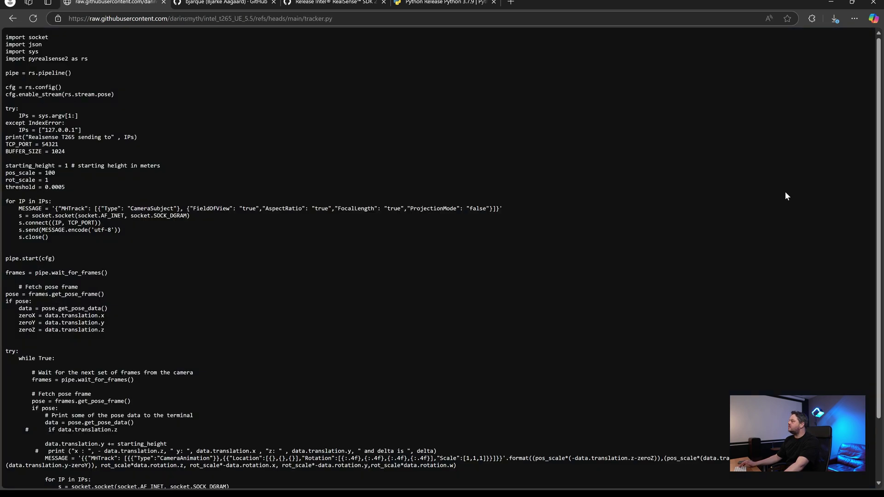
click(13, 19)
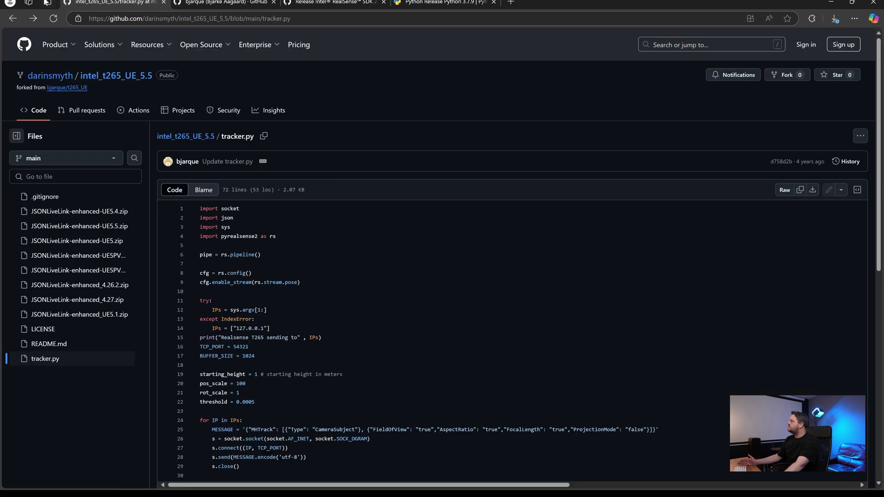
click(12, 19)
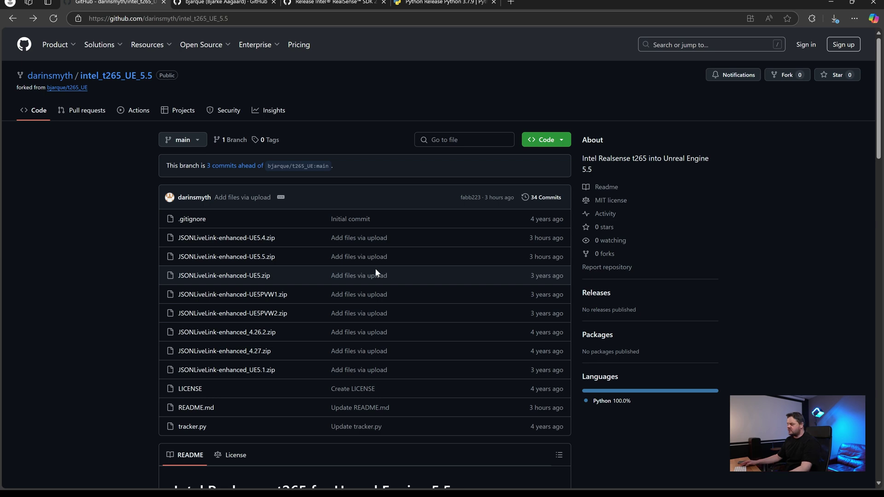
Switch to the Command Prompt, change to the user's Downloads folder and enter py tracker.py without running it.
key(super)
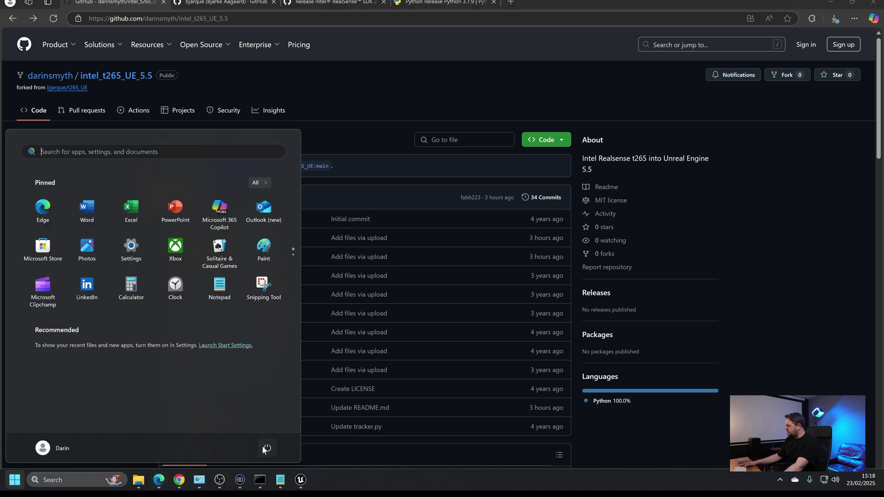
click(260, 481)
click(593, 286)
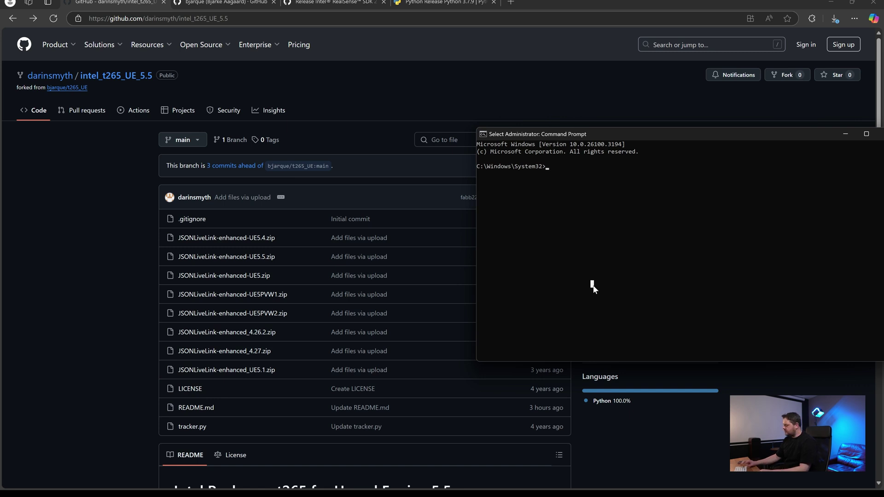
text(cd..)
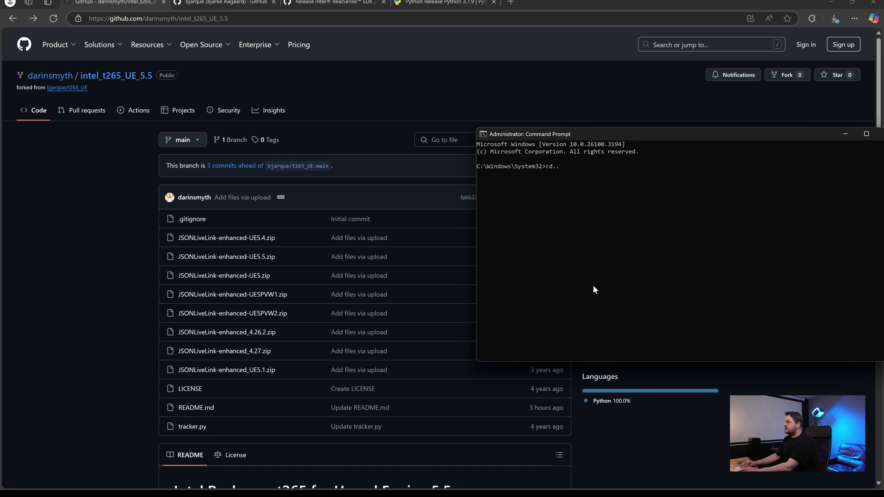
key(Return)
text(cd.)
text(cd Users)
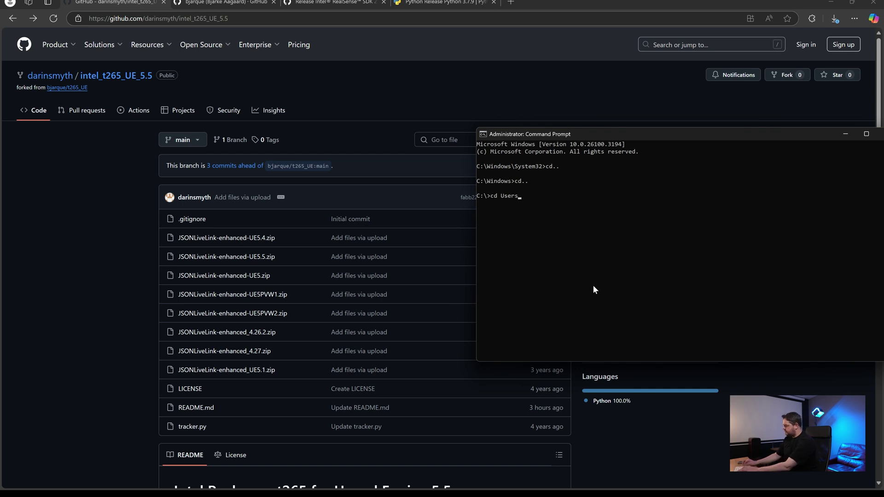
text(\Darin)
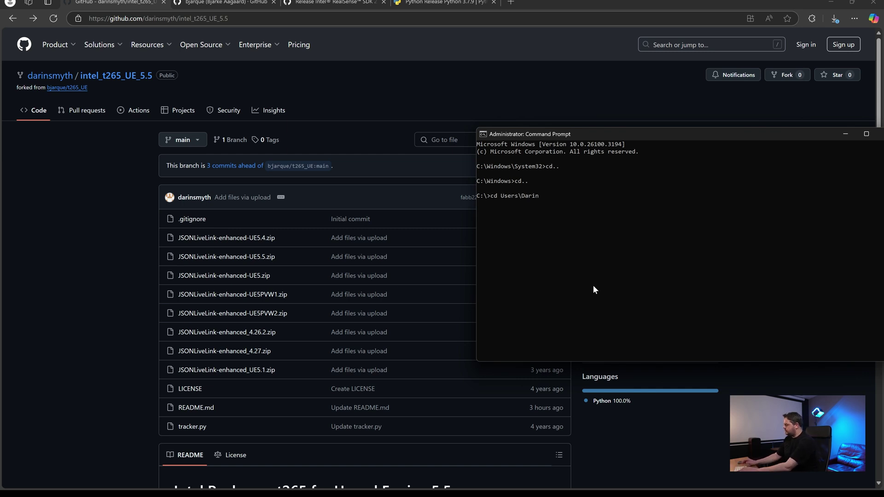
text(\Downloads)
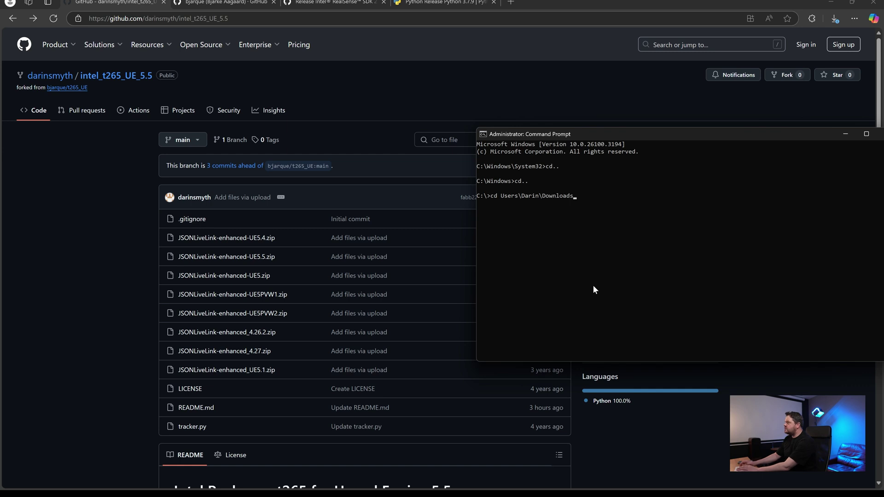
key(Return)
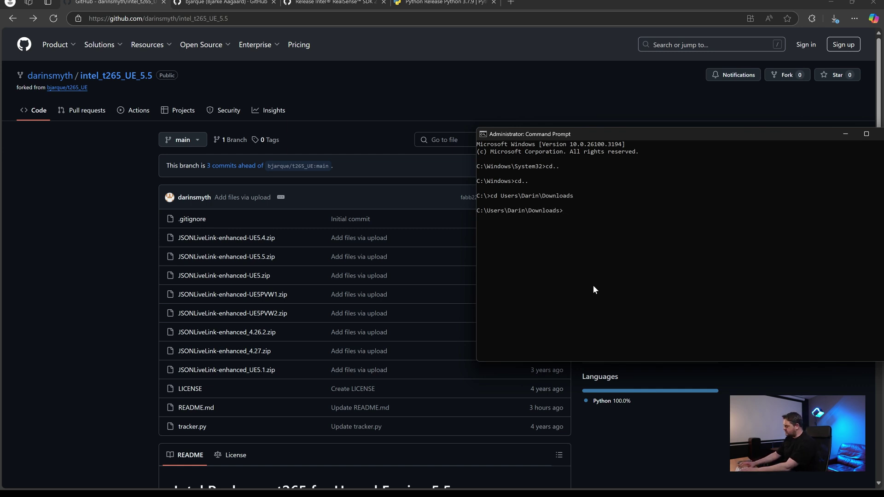
text(py )
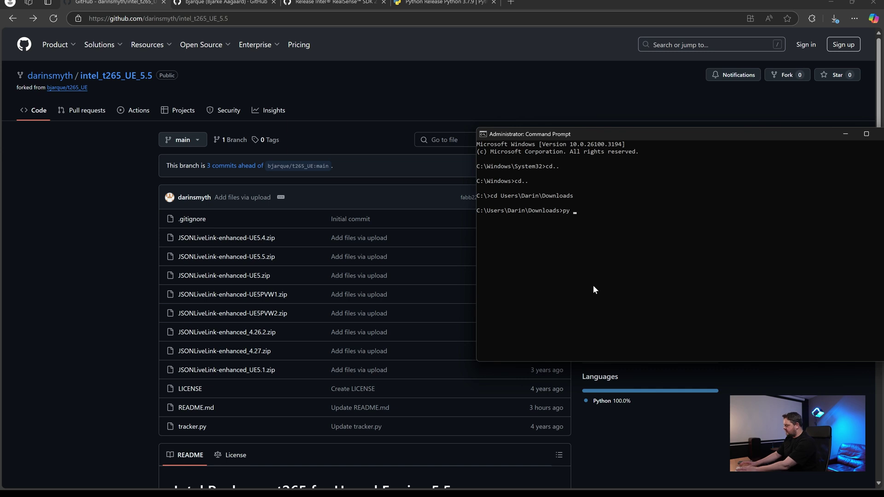
text(tracker.py)
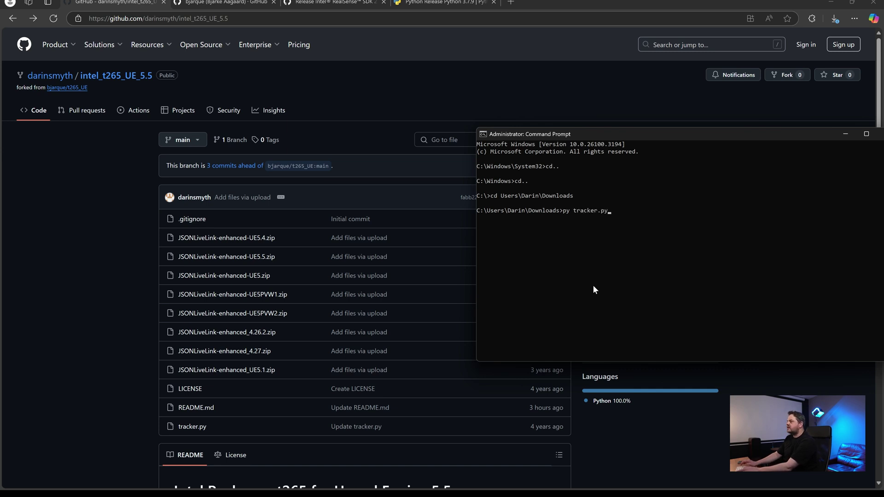
Switch to Unreal Editor and check the IP address in the JSON LiveLink source's connection string.
mouse_move(281, 488)
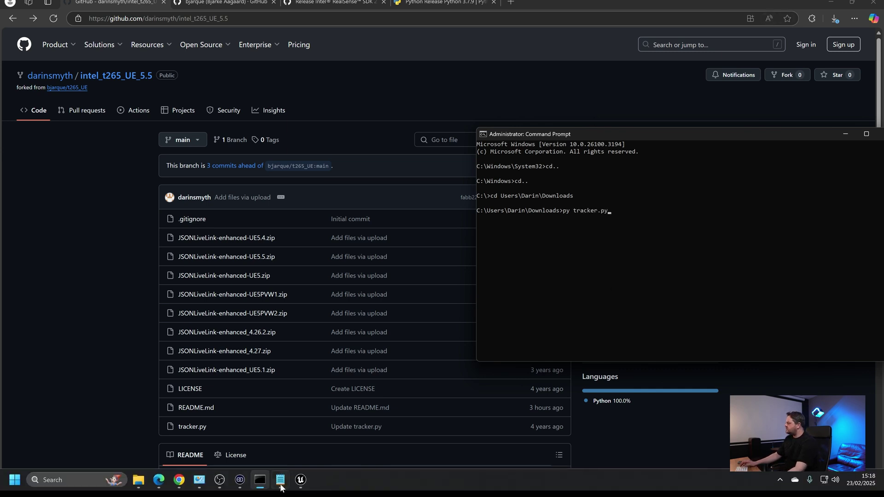
click(300, 480)
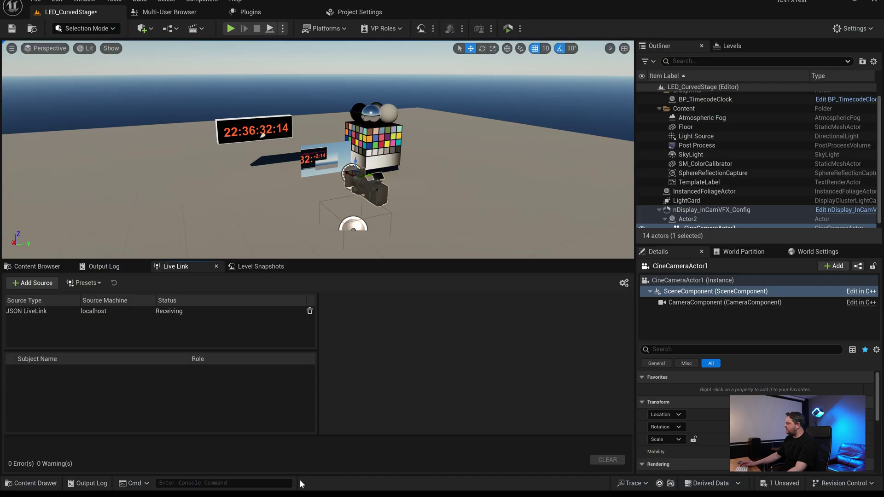
click(52, 312)
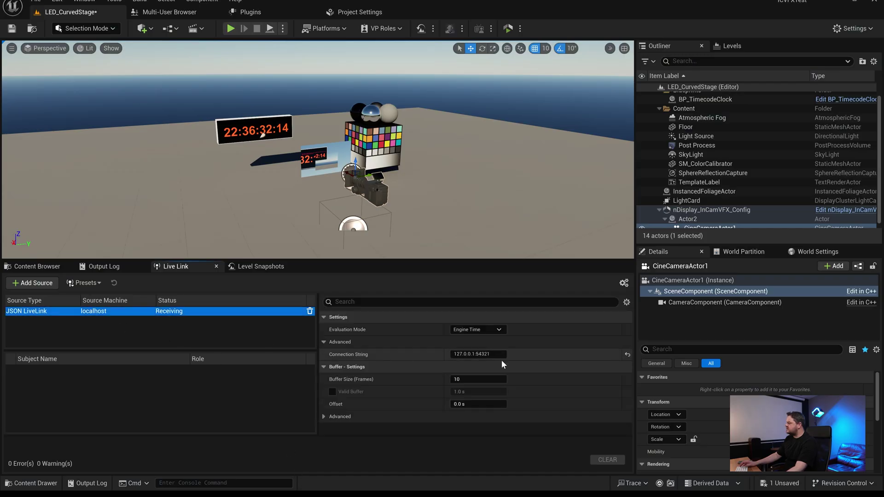
drag(475, 354, 446, 359)
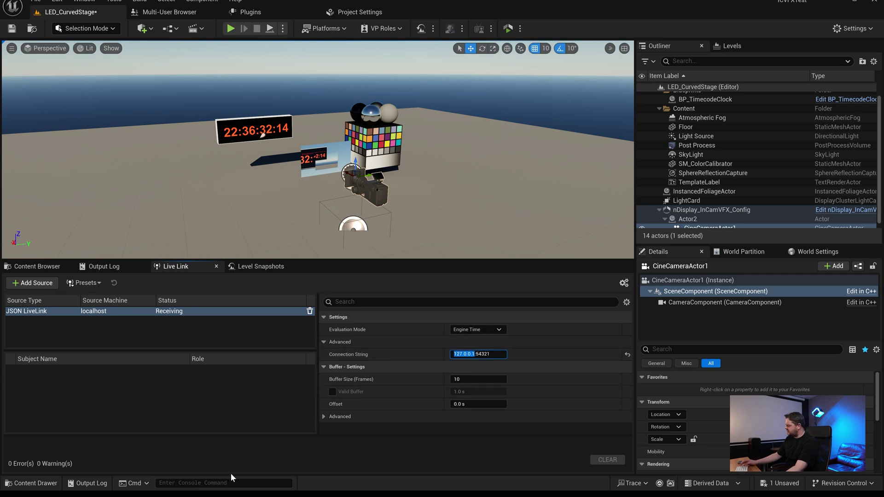
Switch back to the Command Prompt, add the address 127.0.0.1 to the py tracker.py command and run it.
key(super)
click(260, 483)
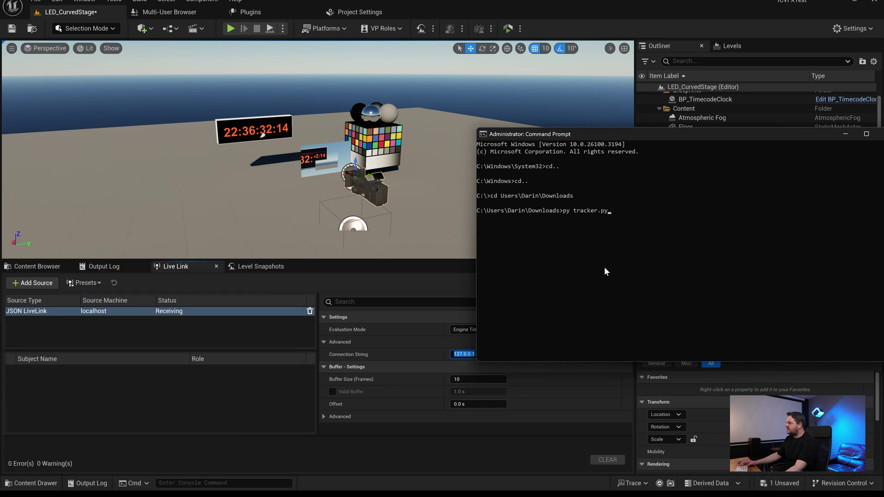
drag(626, 134, 644, 111)
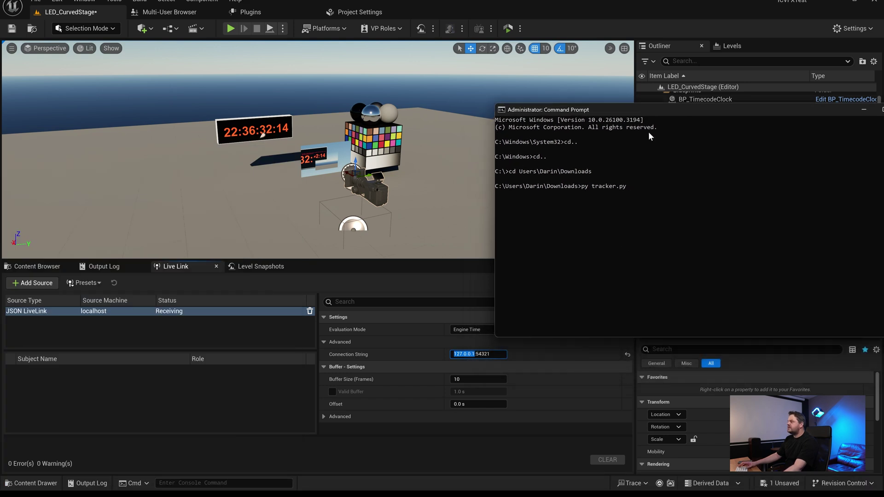
click(658, 180)
text(127.0.0.1)
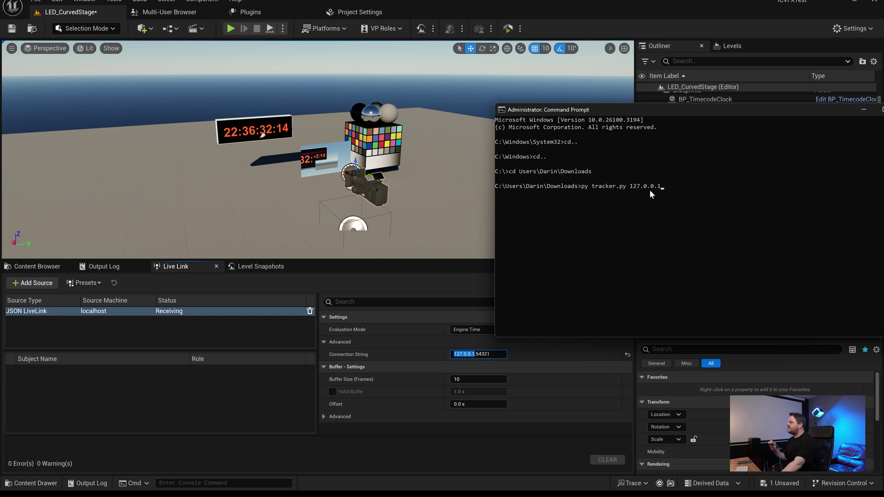
click(676, 187)
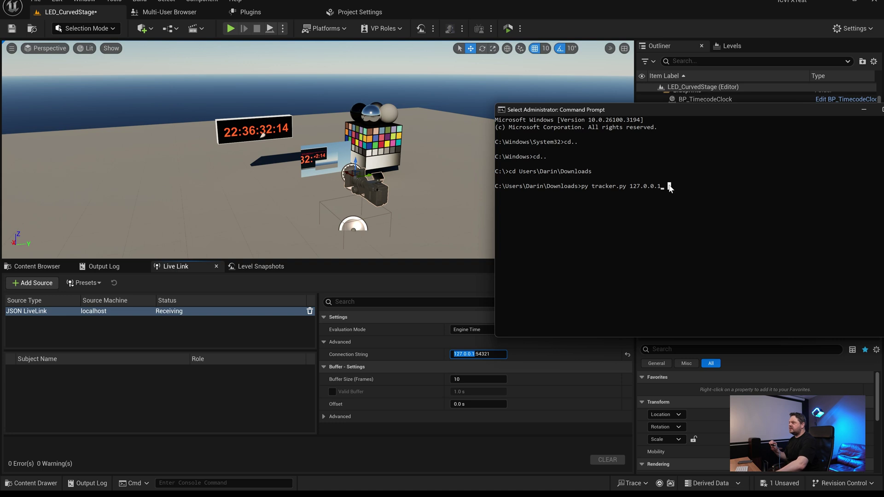
key(Escape)
click(669, 186)
key(Return)
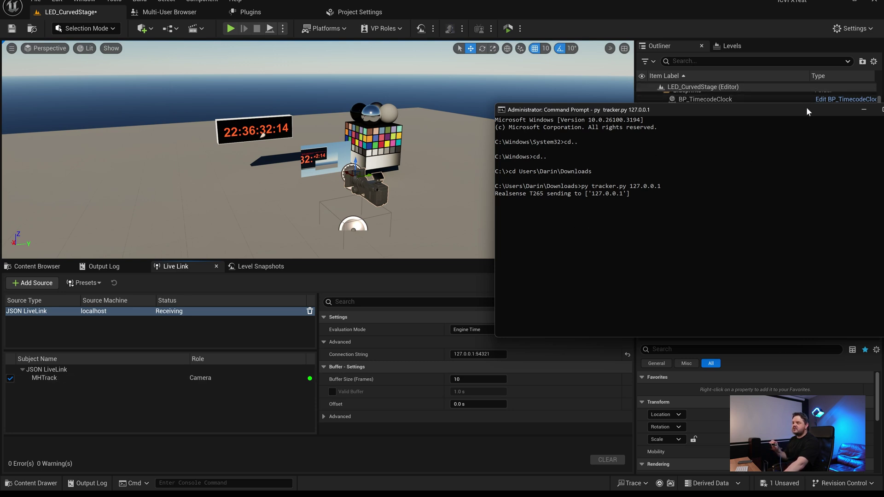
Minimize the Command Prompt and show the settings of the MHTrack subject in Live Link.
drag(806, 108, 770, 111)
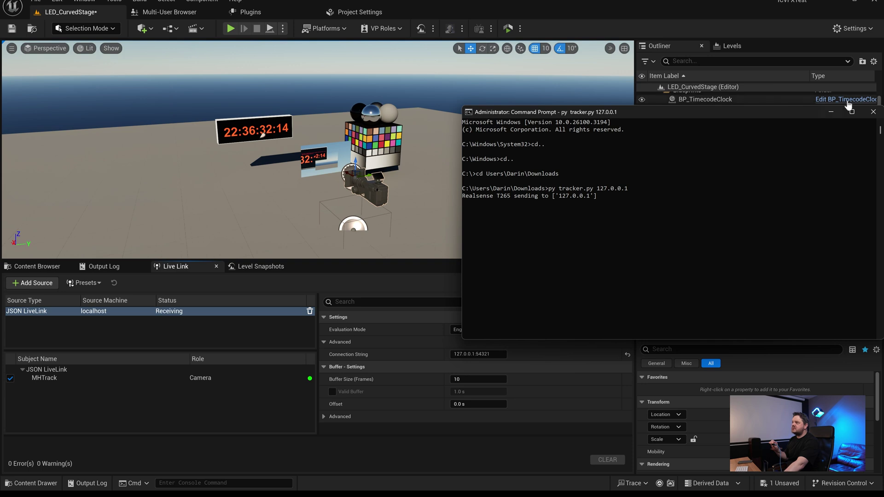
click(832, 112)
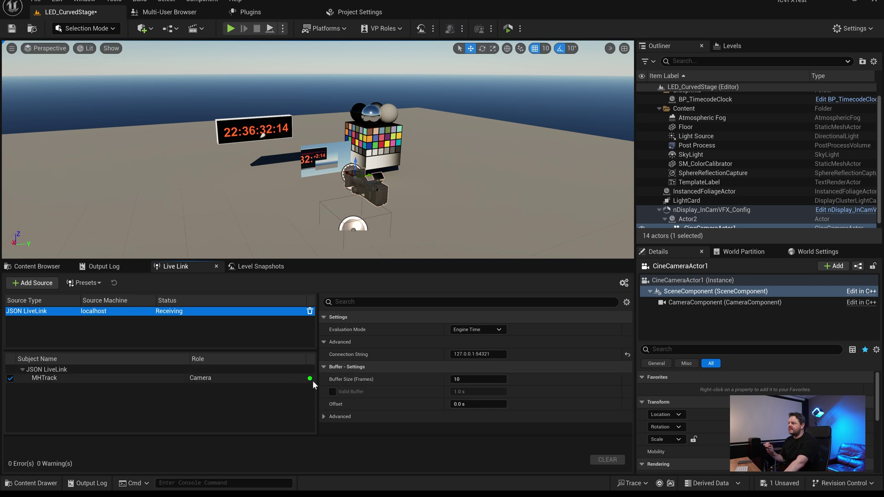
click(123, 376)
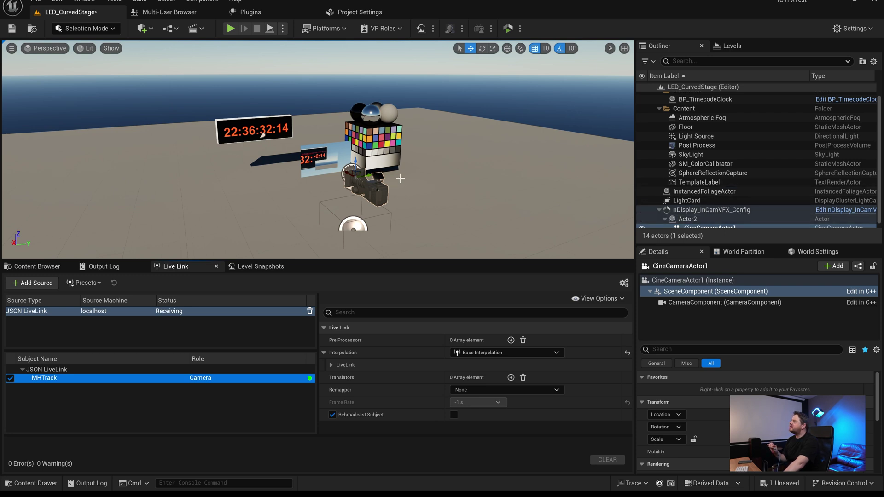
Add a Live Link Controller component to CineCameraActor1.
click(370, 187)
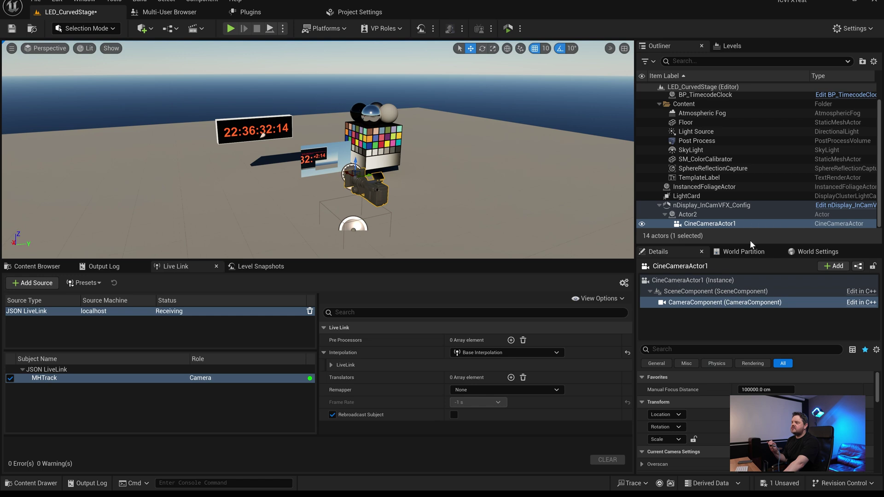
drag(750, 244, 749, 264)
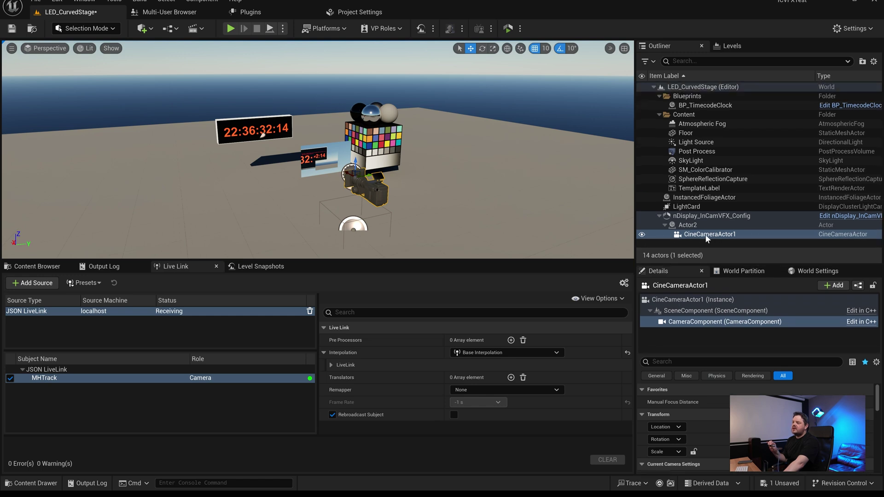
click(836, 289)
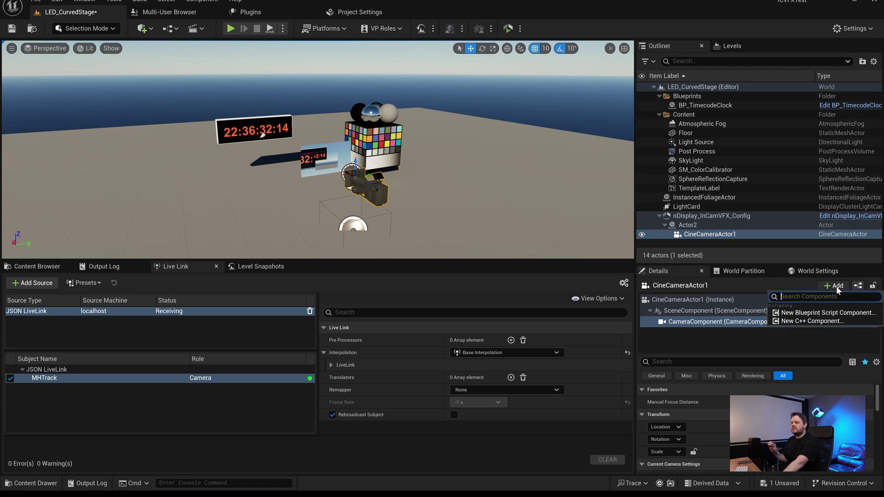
text(live)
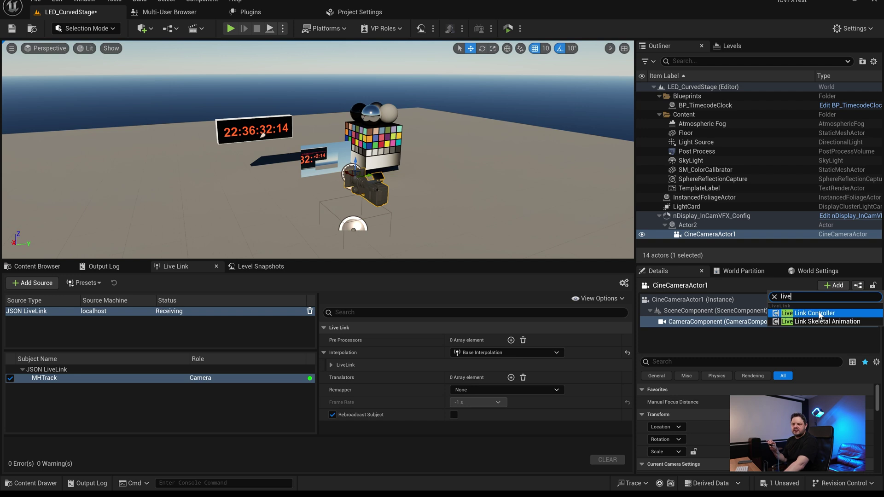
click(820, 315)
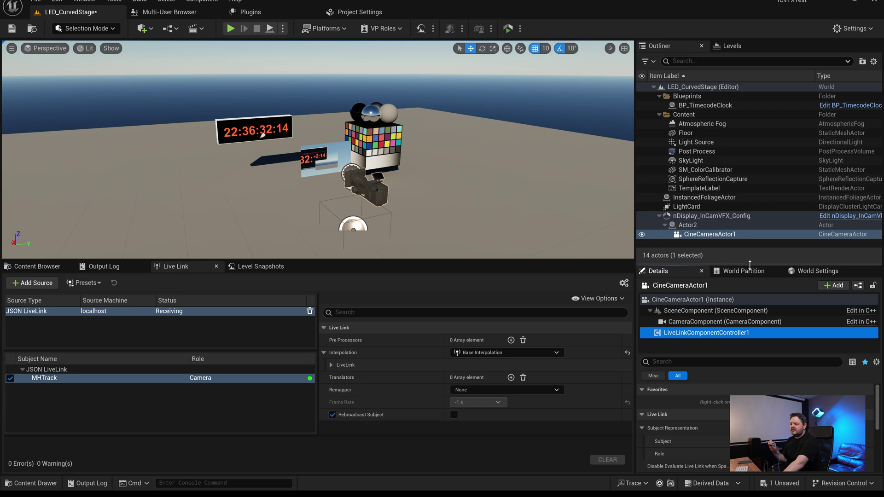
Set the Live Link controller's subject representation to MHTrack with the Camera role.
drag(749, 261, 761, 181)
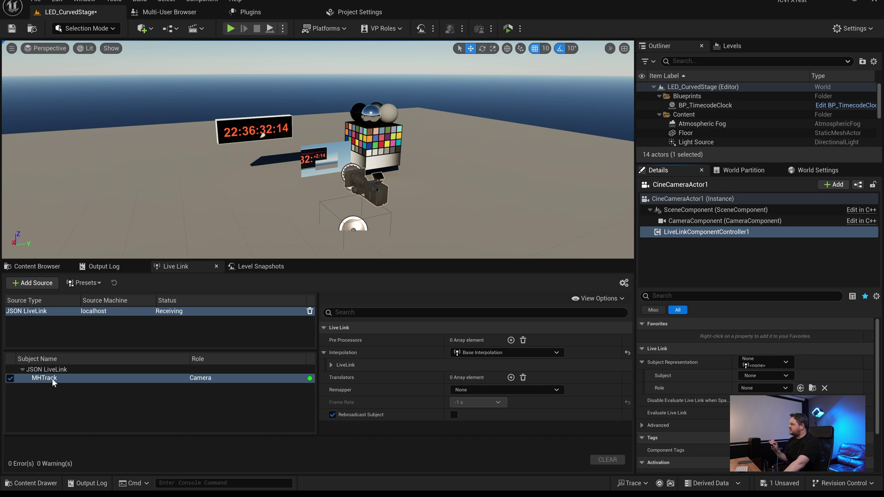
click(770, 366)
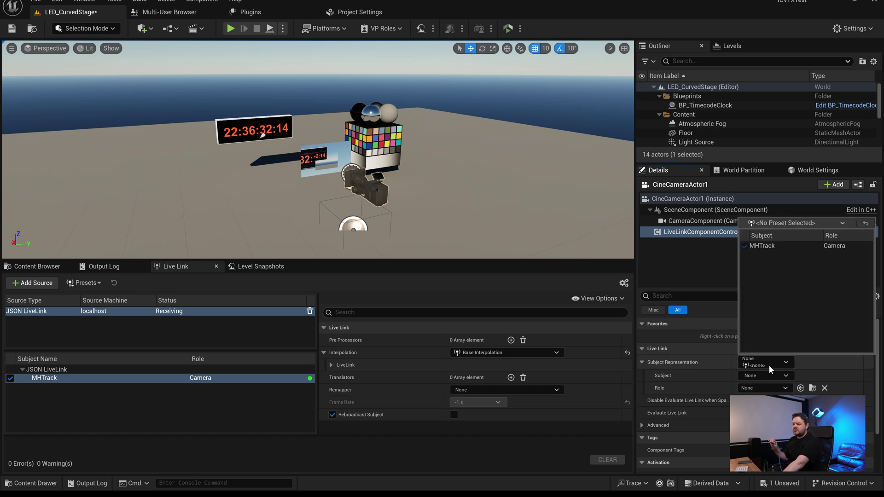
click(763, 246)
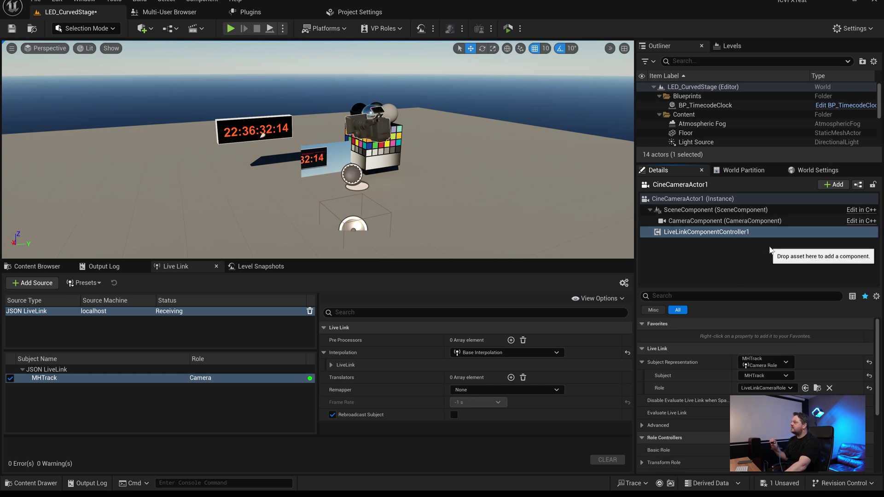